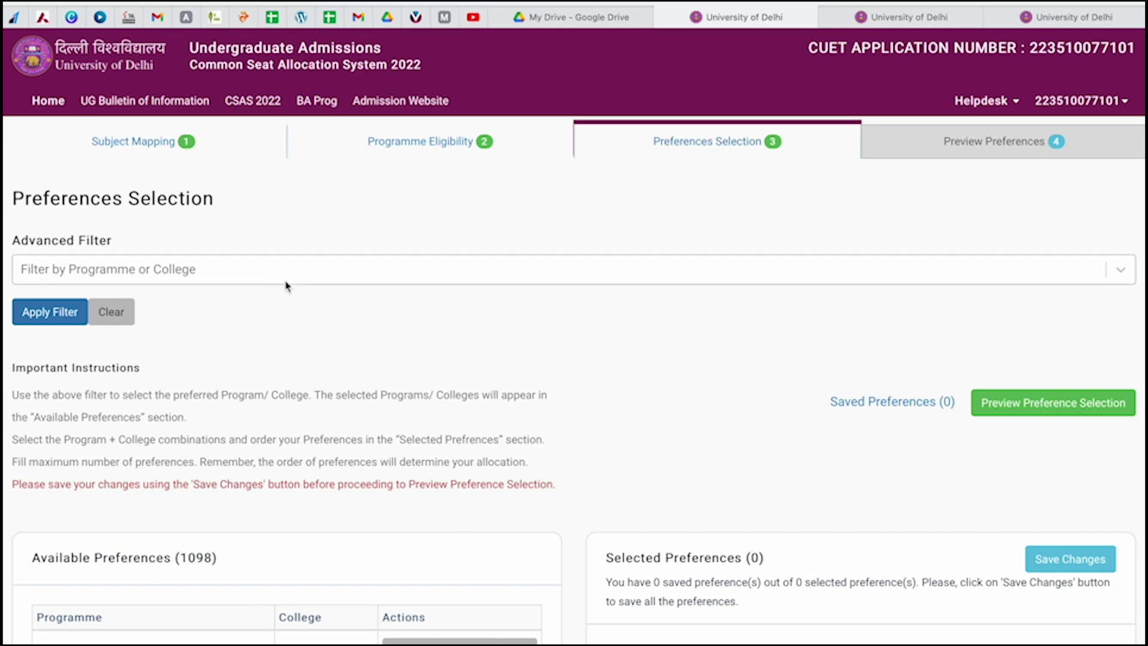
# Step: Filter the available preferences by the programme B.A. (Hons.) English
pyautogui.scroll(-3, 128, 458)
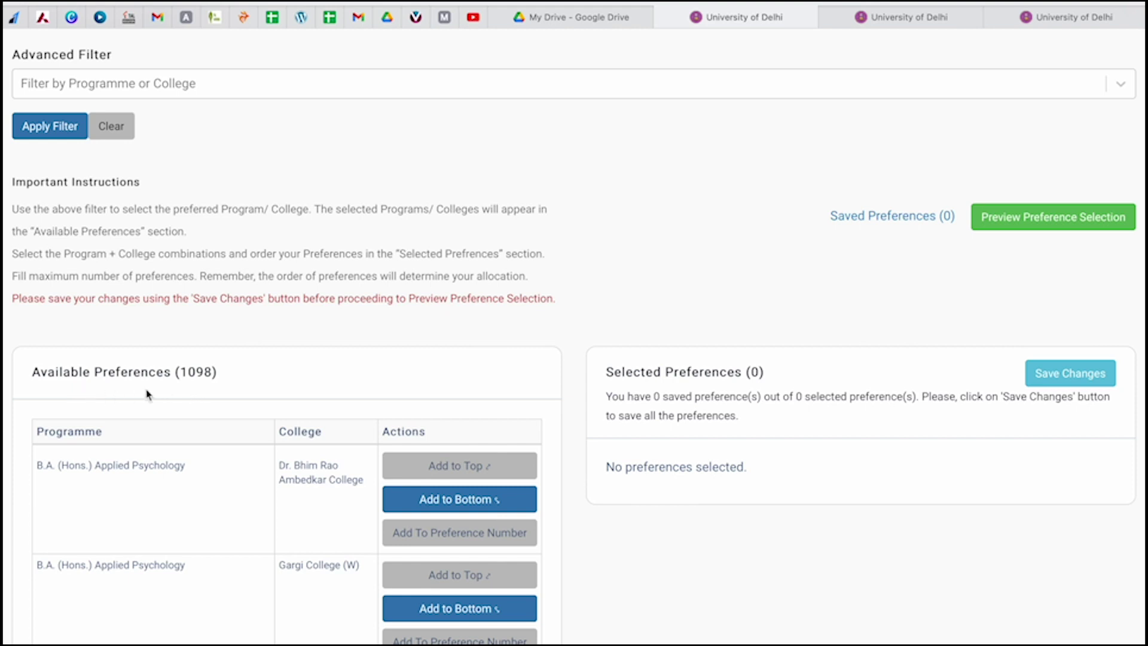
pyautogui.scroll(3, 146, 395)
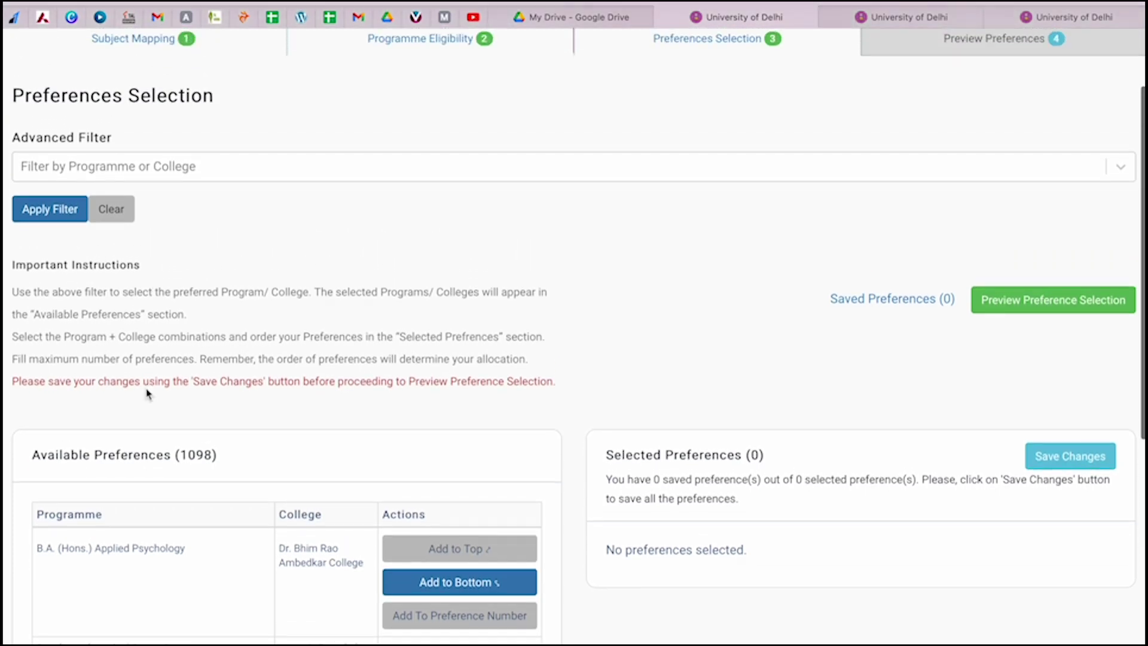
pyautogui.click(173, 177)
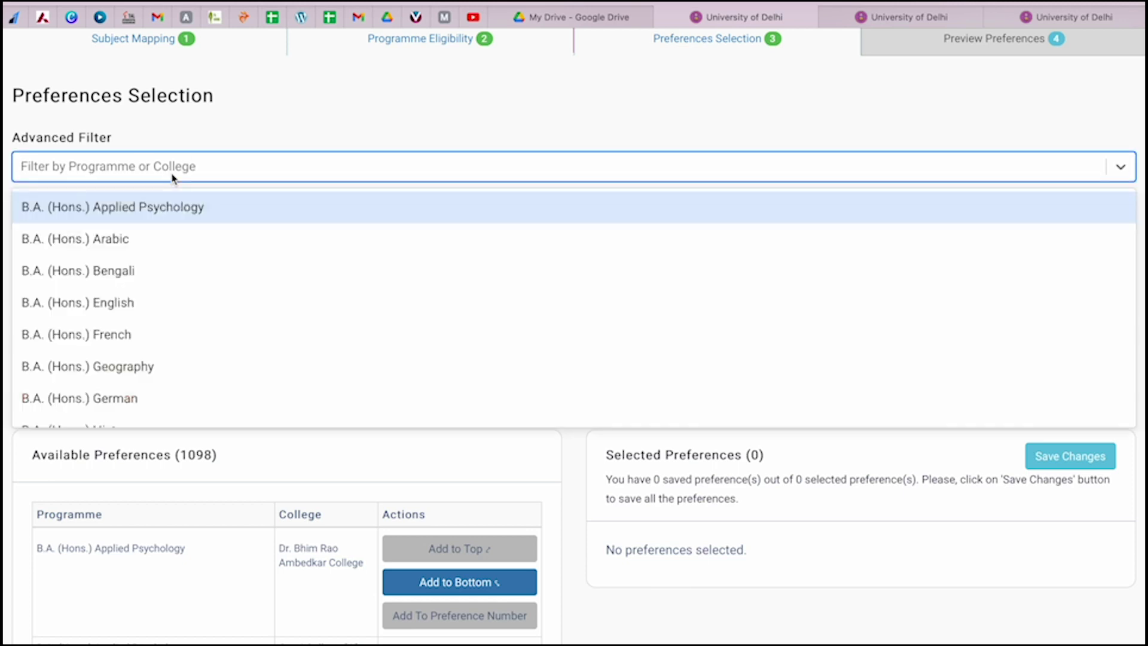
pyautogui.click(173, 177)
pyautogui.click(154, 168)
pyautogui.click(106, 304)
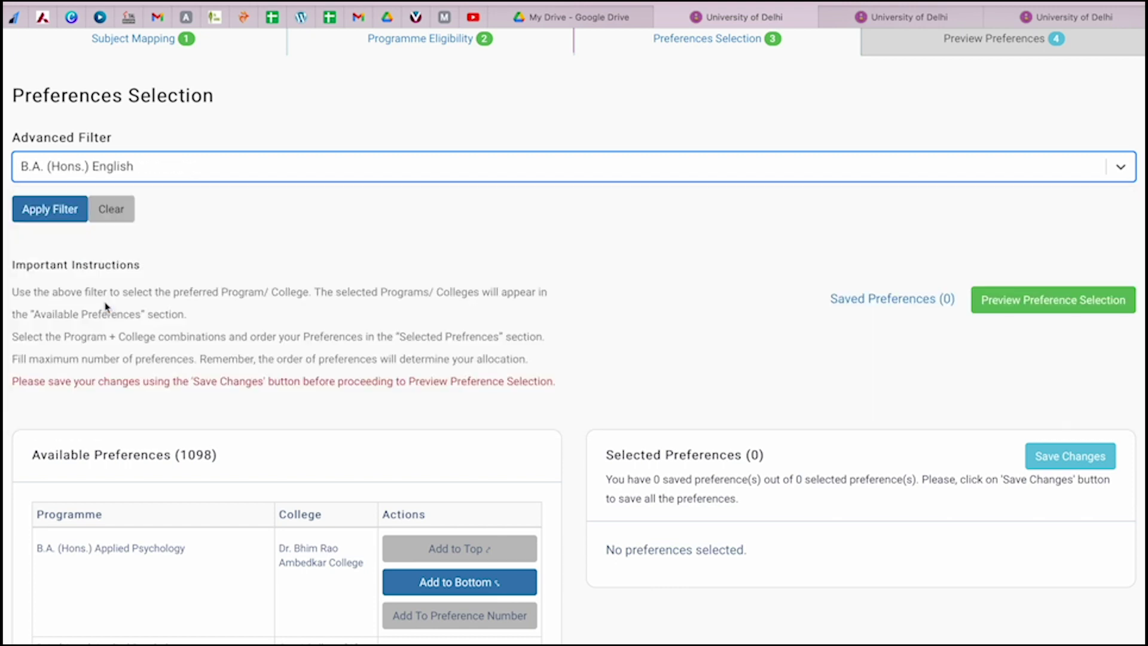
pyautogui.click(63, 220)
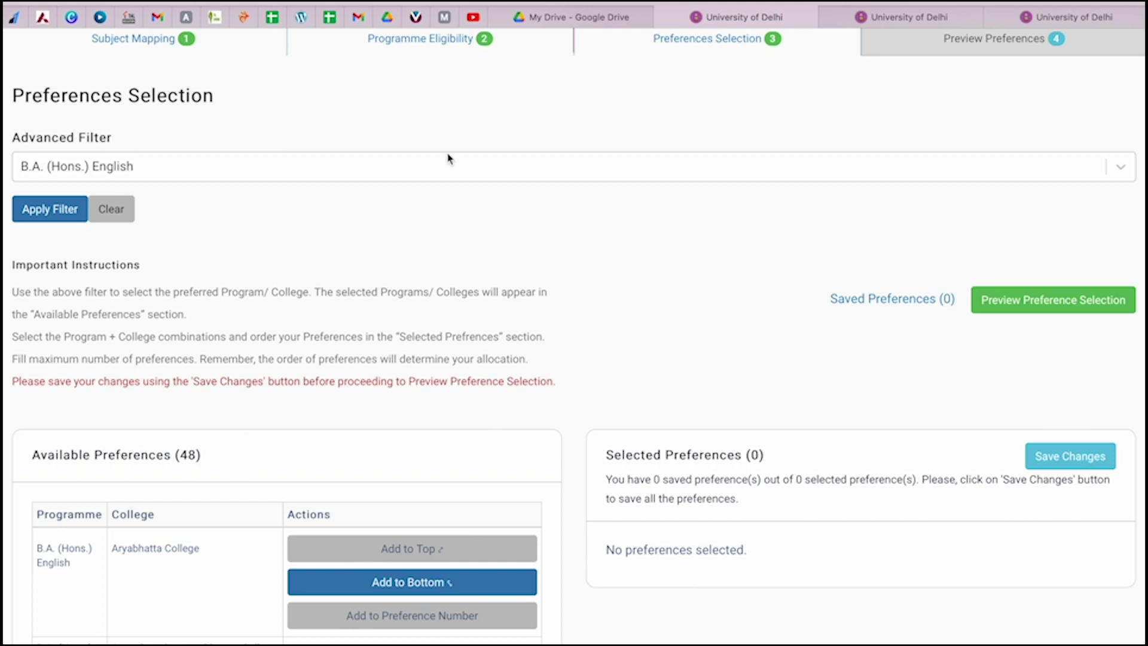
# Step: Switch to the ranked college document in Google Drive and examine its overall ranking, including the courses each college offers
pyautogui.click(565, 19)
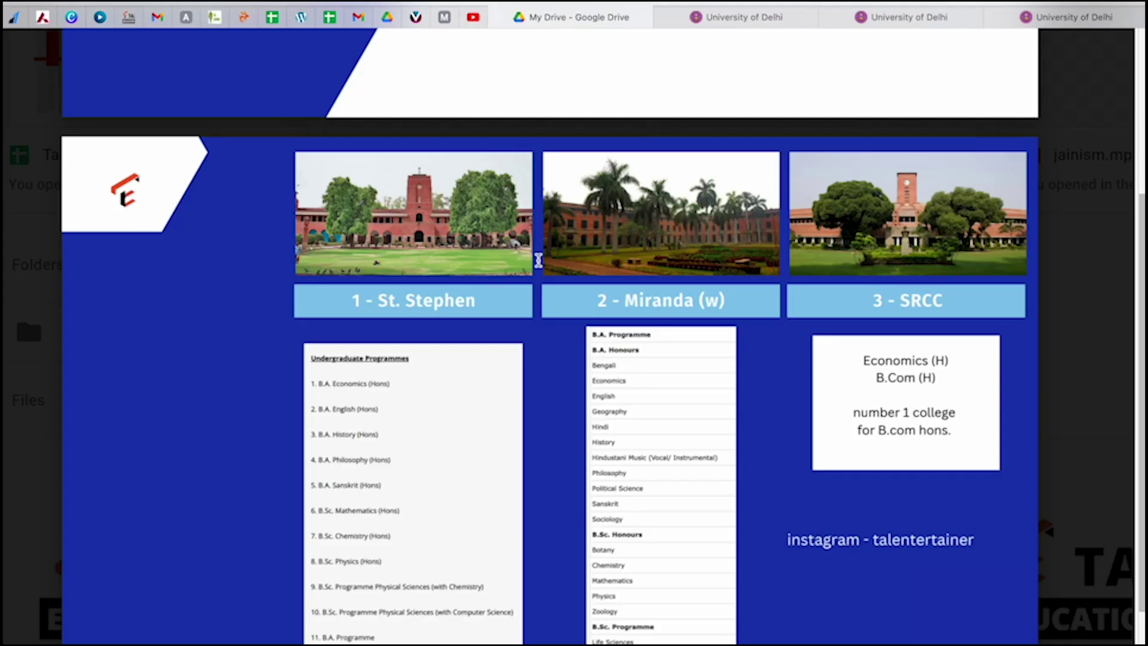
pyautogui.scroll(10, 538, 259)
pyautogui.scroll(-8, 538, 259)
pyautogui.scroll(-3, 538, 260)
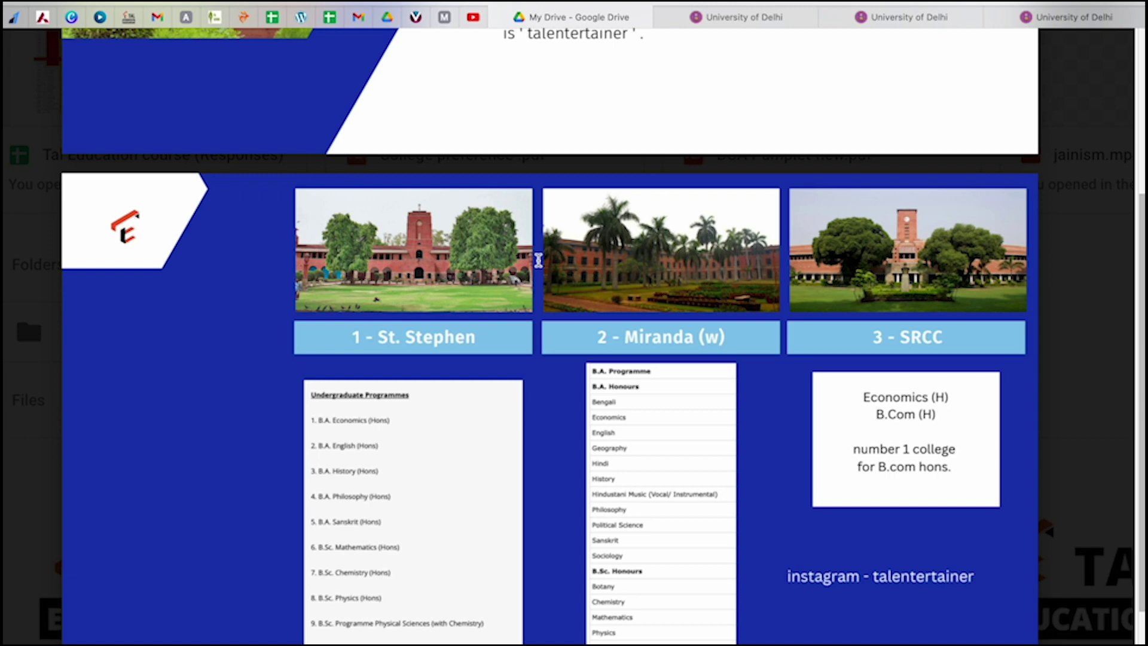
pyautogui.scroll(-2, 538, 260)
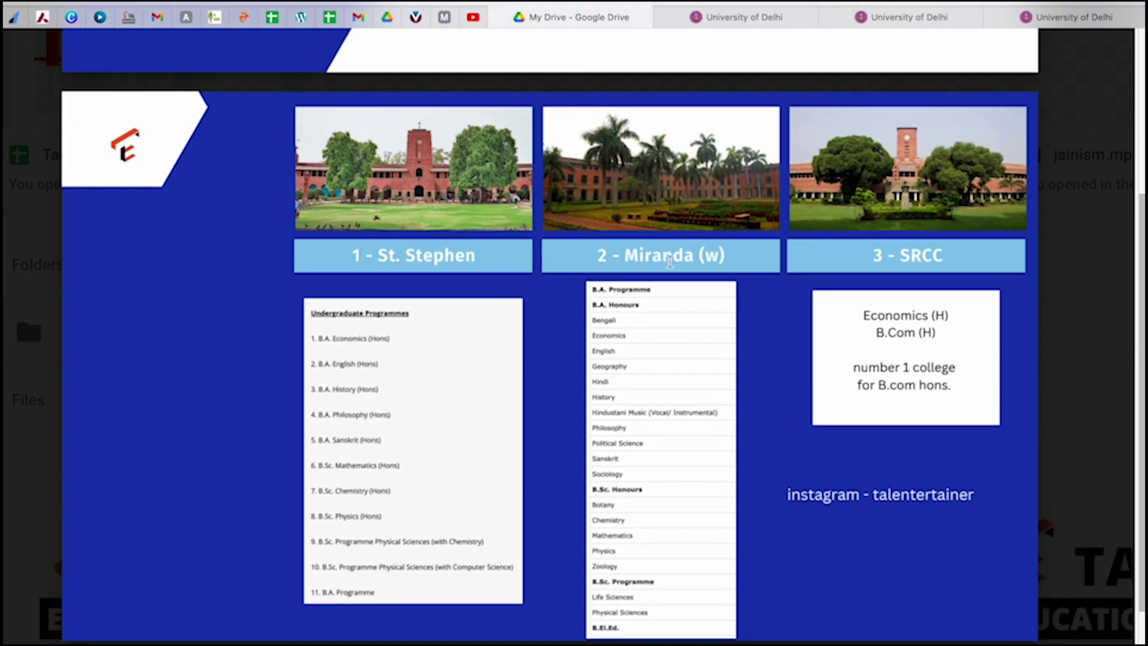
pyautogui.scroll(-4, 820, 415)
pyautogui.scroll(-10, 820, 415)
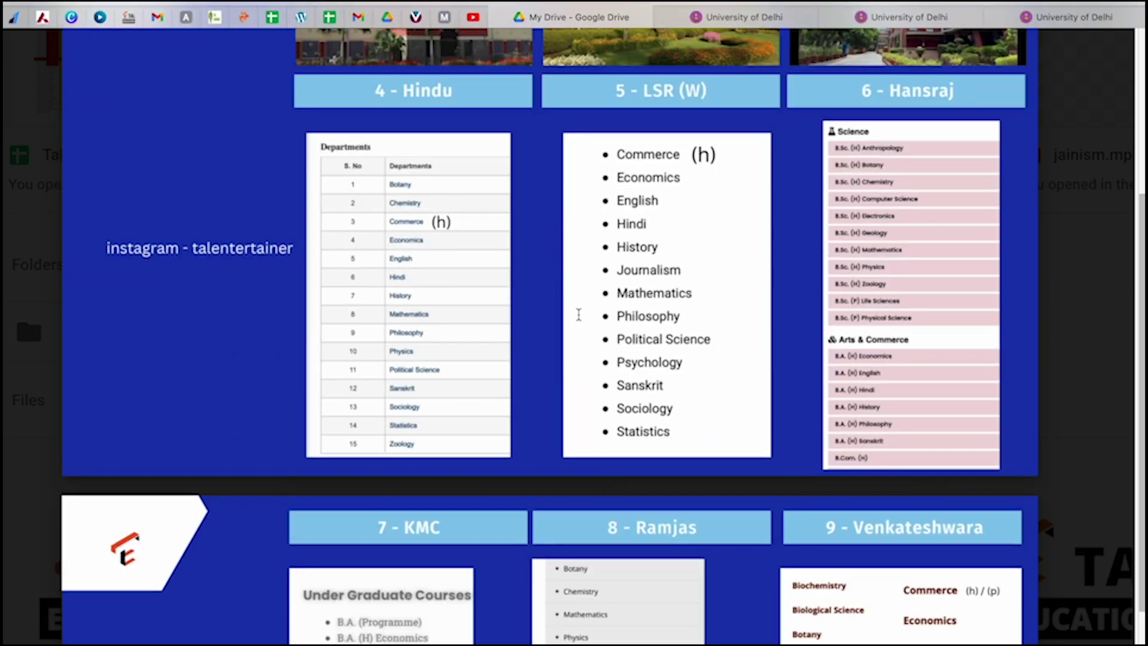
pyautogui.scroll(-20, 661, 471)
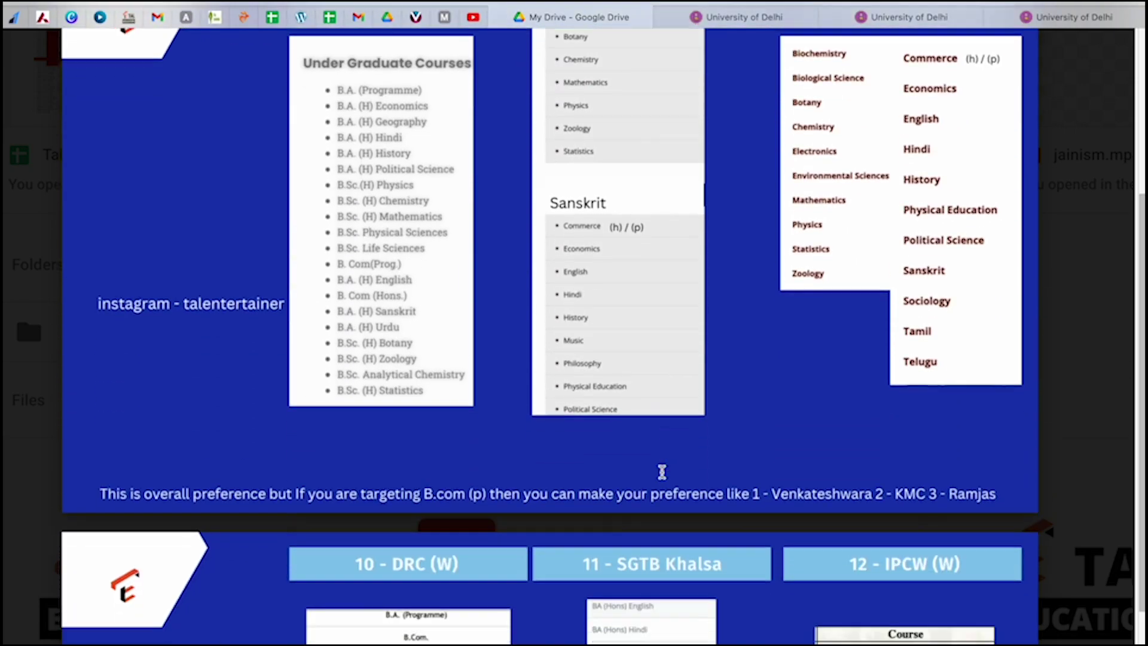
pyautogui.scroll(20, 662, 472)
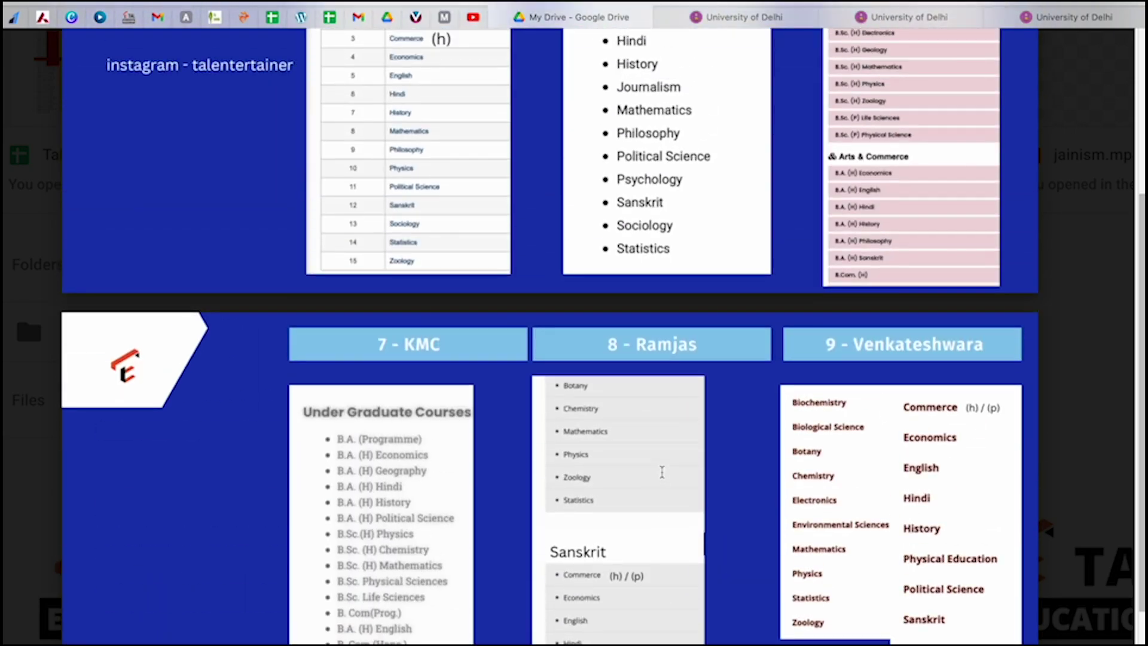
pyautogui.scroll(-9, 662, 472)
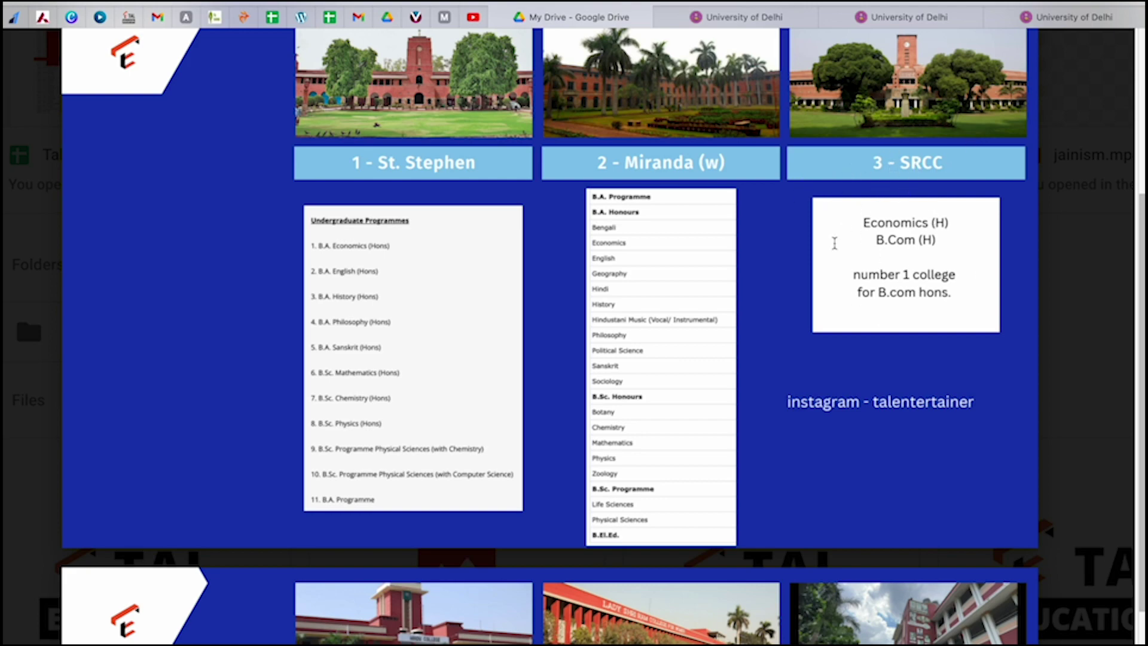
# Step: Compare the courses offered by the colleges ranked 1 to 6 in the document
pyautogui.scroll(-5, 833, 242)
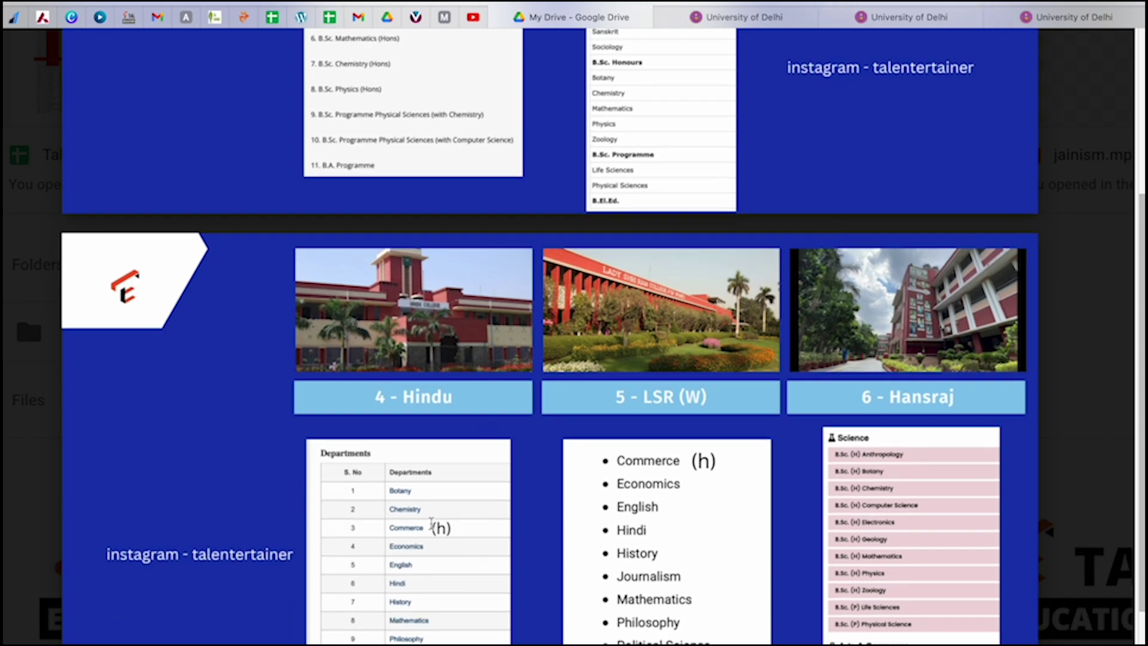
pyautogui.scroll(-2, 431, 522)
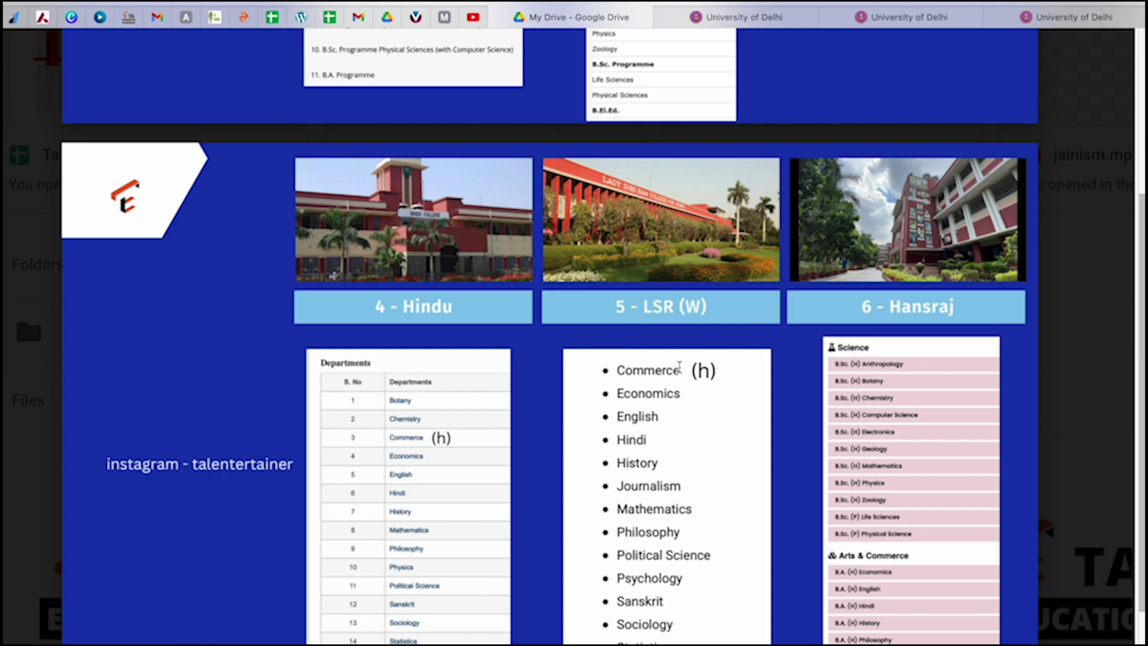
pyautogui.scroll(3, 689, 228)
pyautogui.scroll(6, 690, 228)
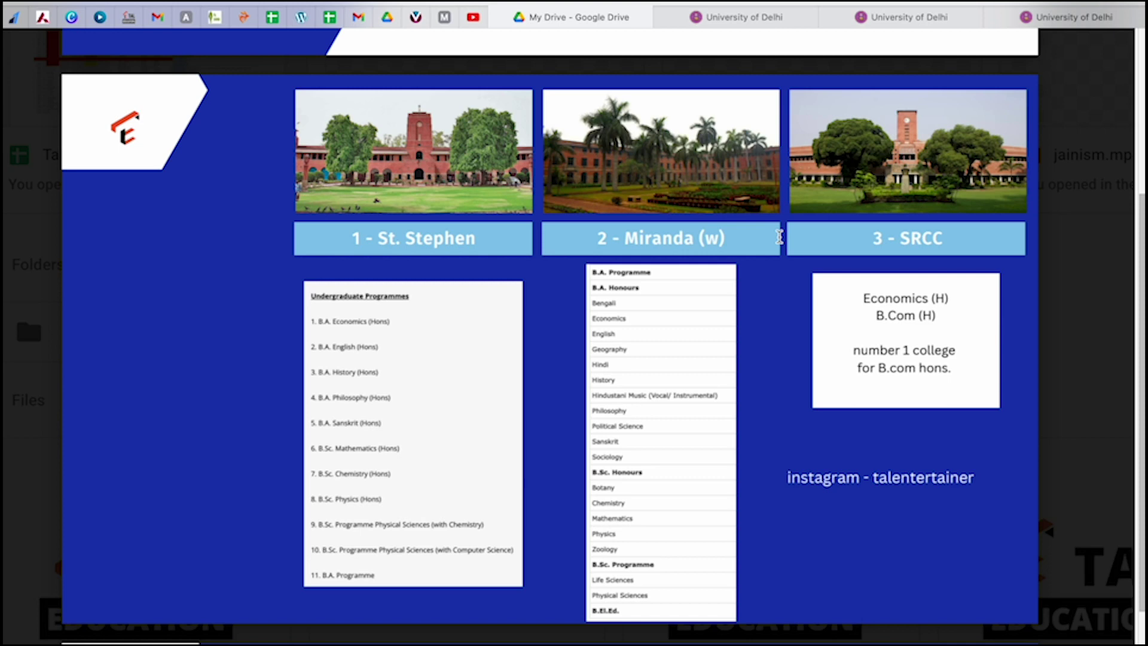
pyautogui.scroll(3, 579, 354)
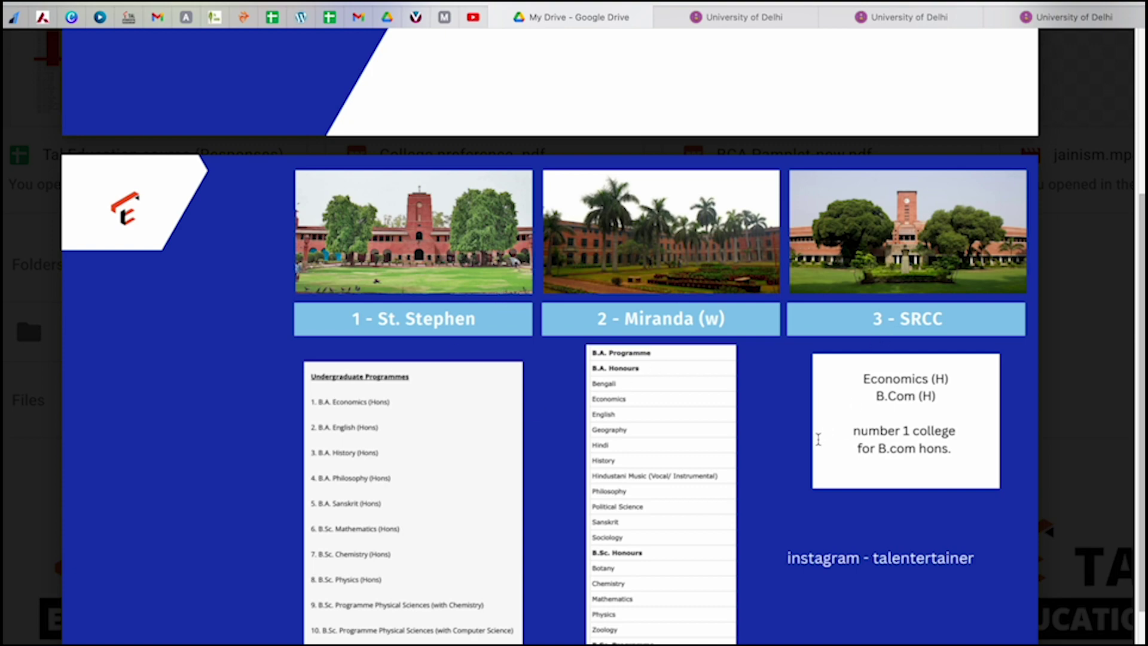
pyautogui.scroll(-10, 817, 439)
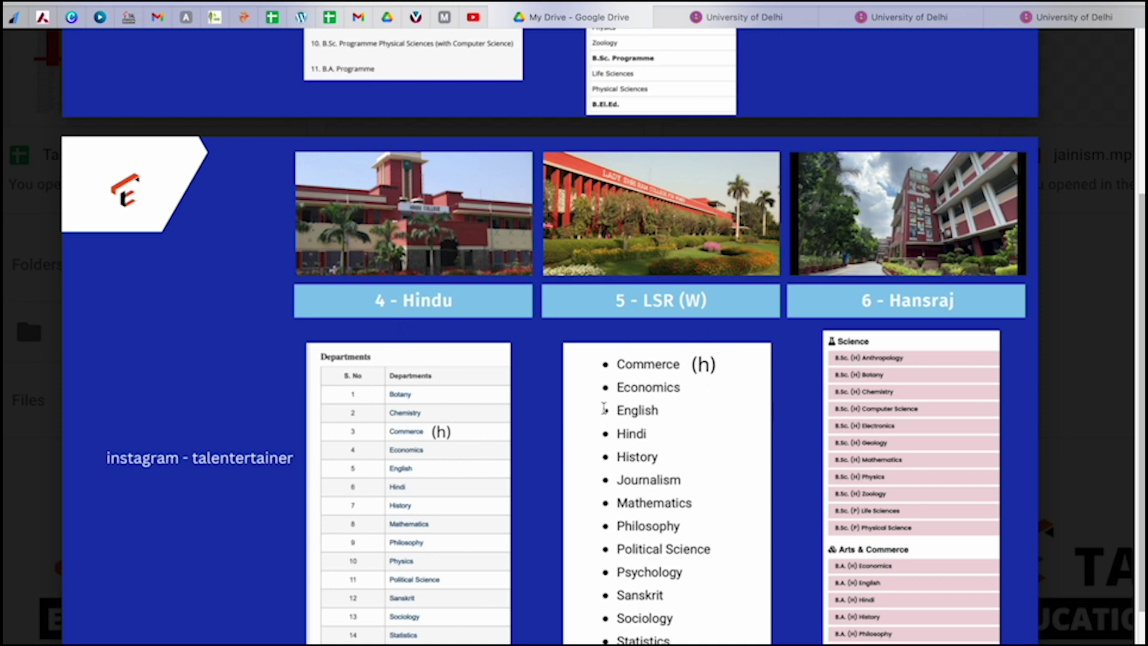
pyautogui.scroll(9, 604, 408)
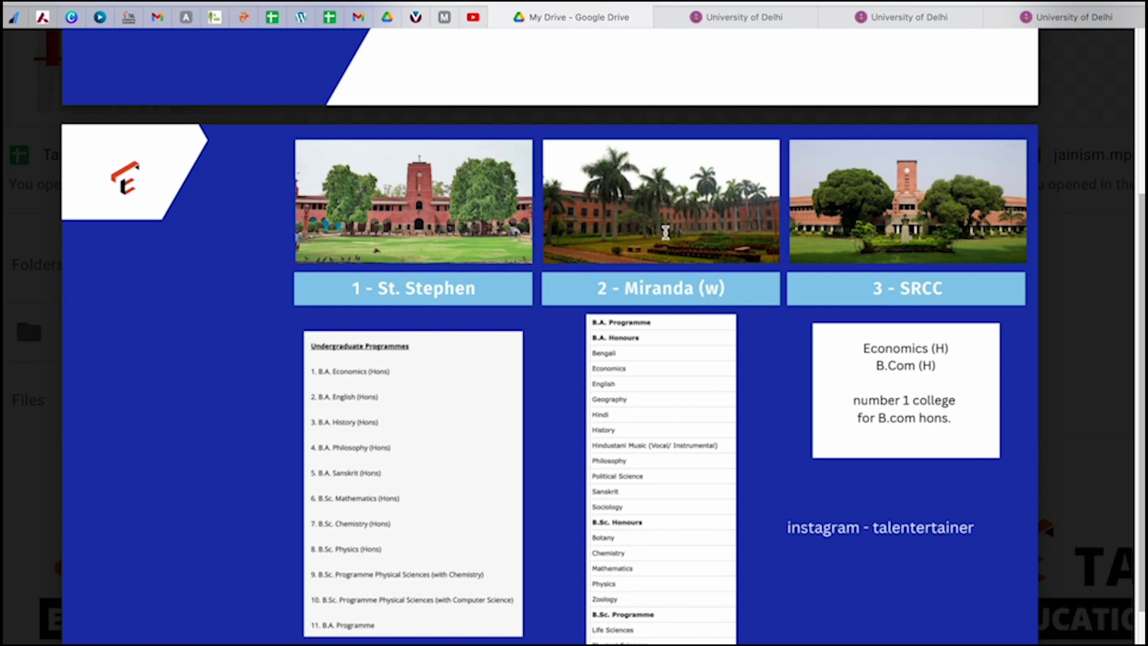
# Step: Switch back to the University of Delhi preference form and add B.A. (Hons.) English at St. Stephen's College as preference number 1
pyautogui.click(744, 18)
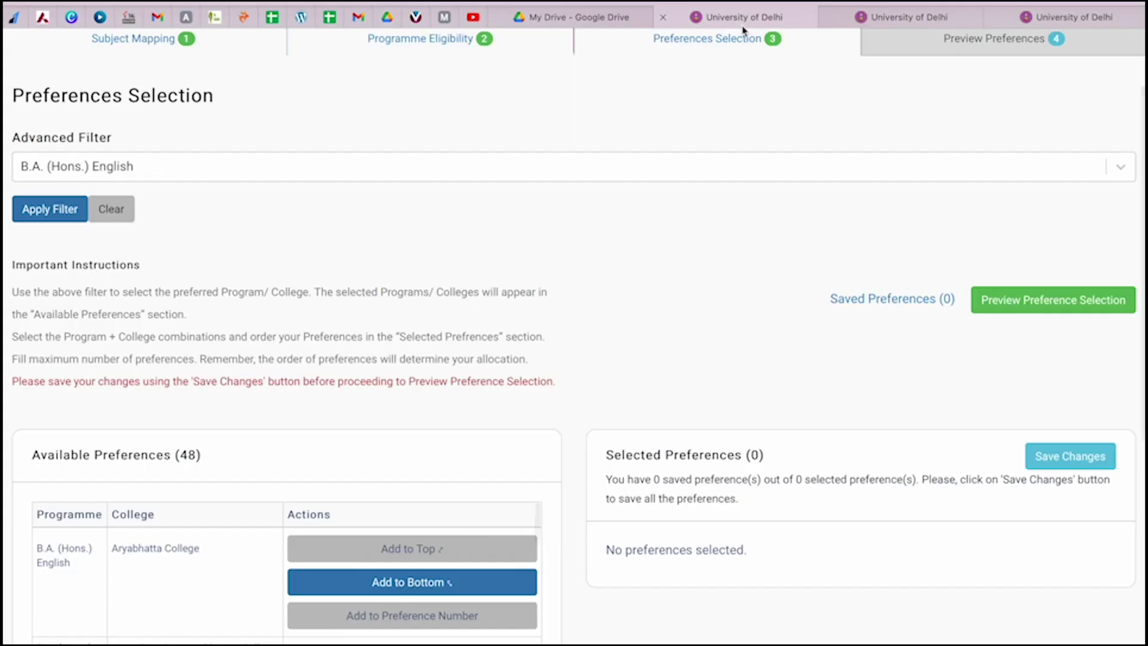
pyautogui.scroll(-5, 516, 329)
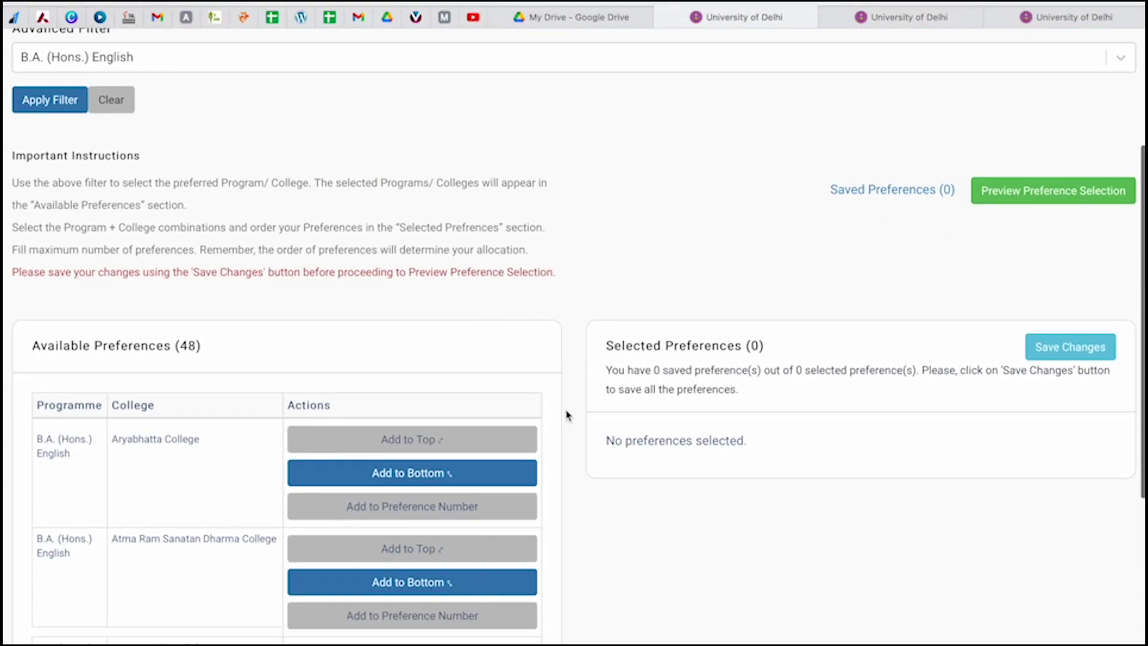
pyautogui.scroll(-1, 566, 414)
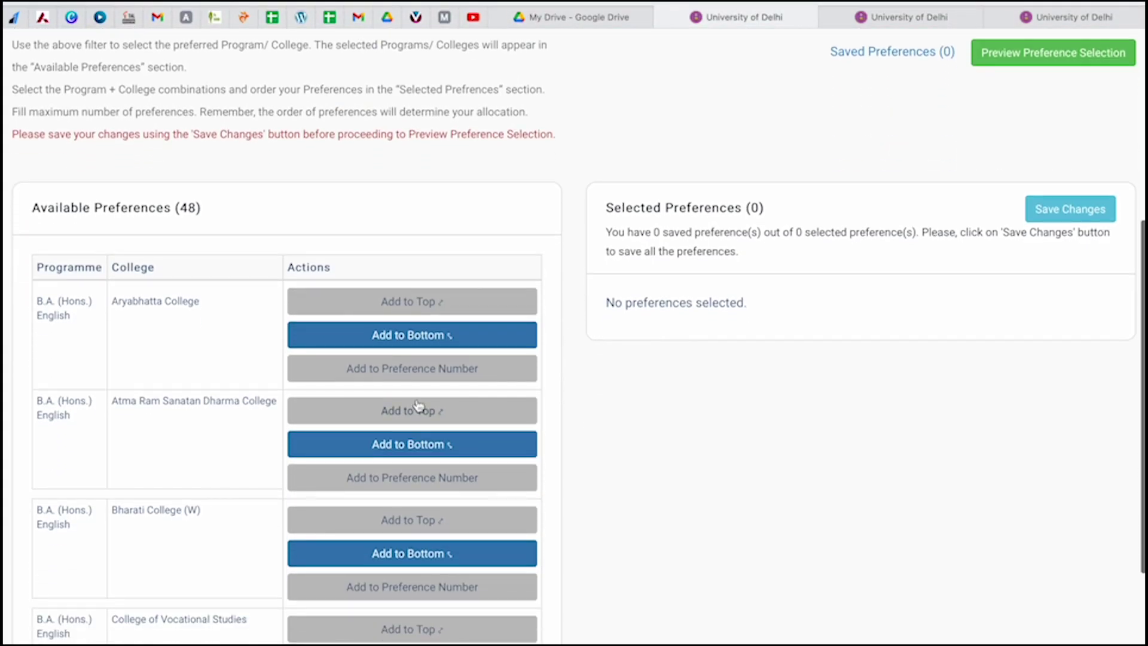
pyautogui.scroll(-20, 174, 486)
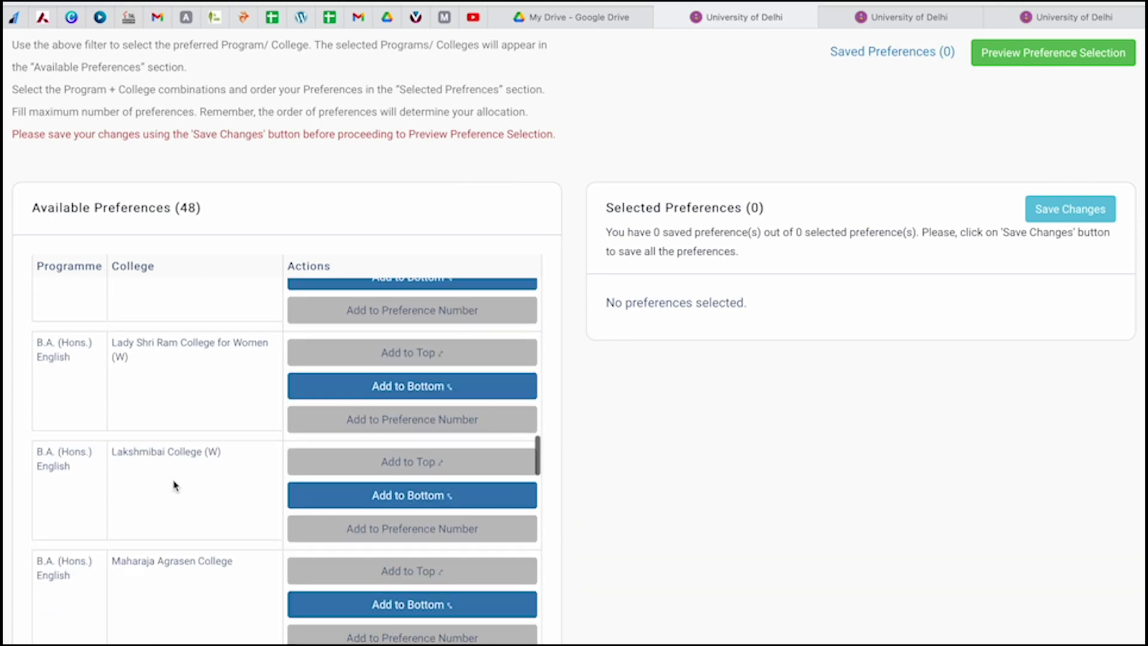
pyautogui.scroll(-20, 174, 485)
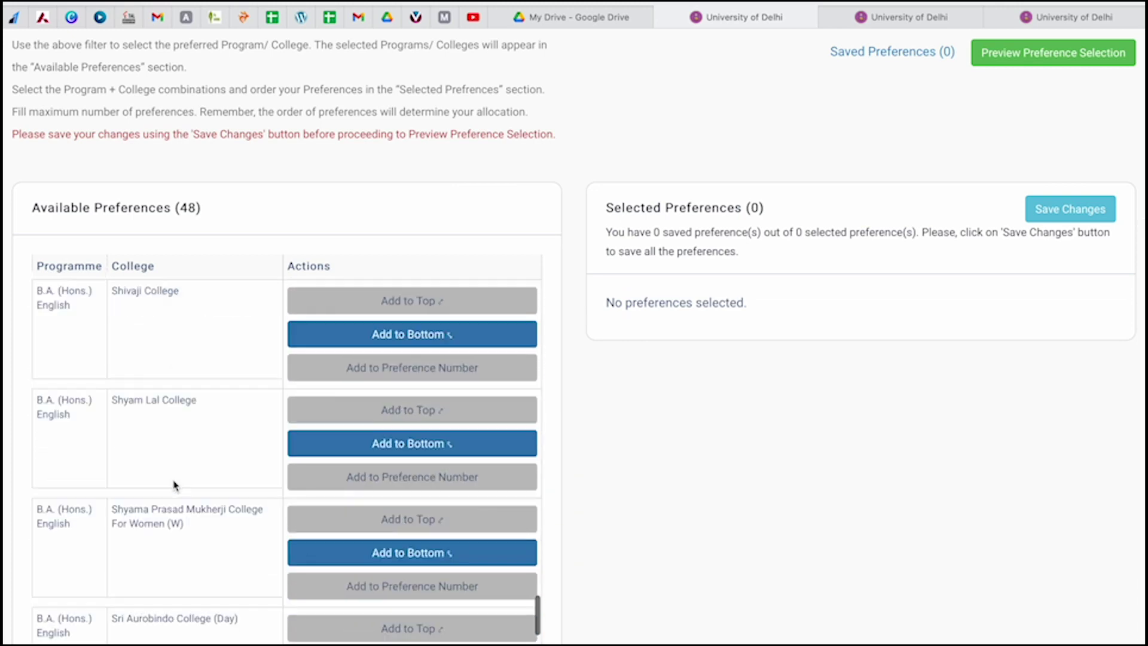
pyautogui.scroll(-15, 174, 486)
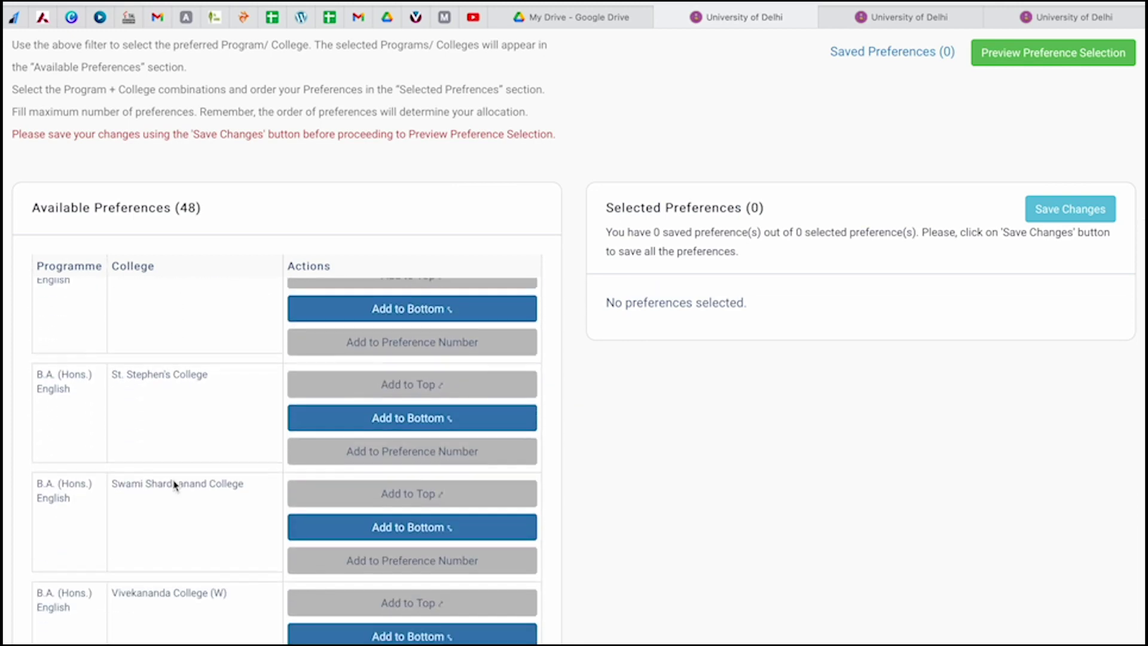
pyautogui.scroll(1, 174, 486)
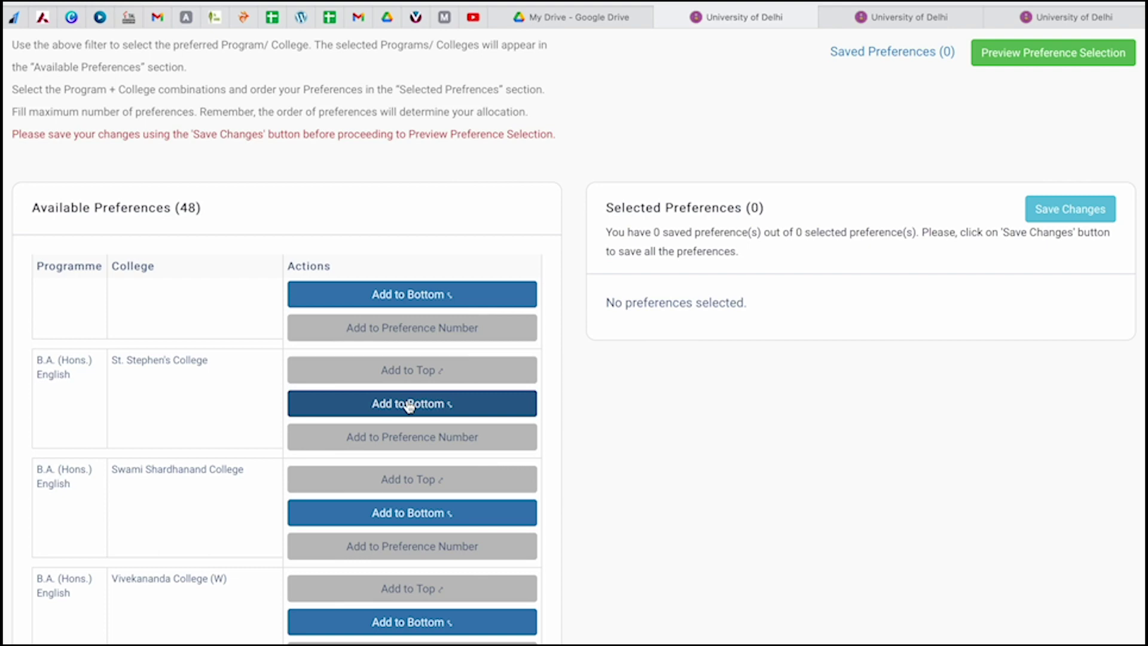
pyautogui.click(381, 450)
pyautogui.write('1')
pyautogui.click(723, 367)
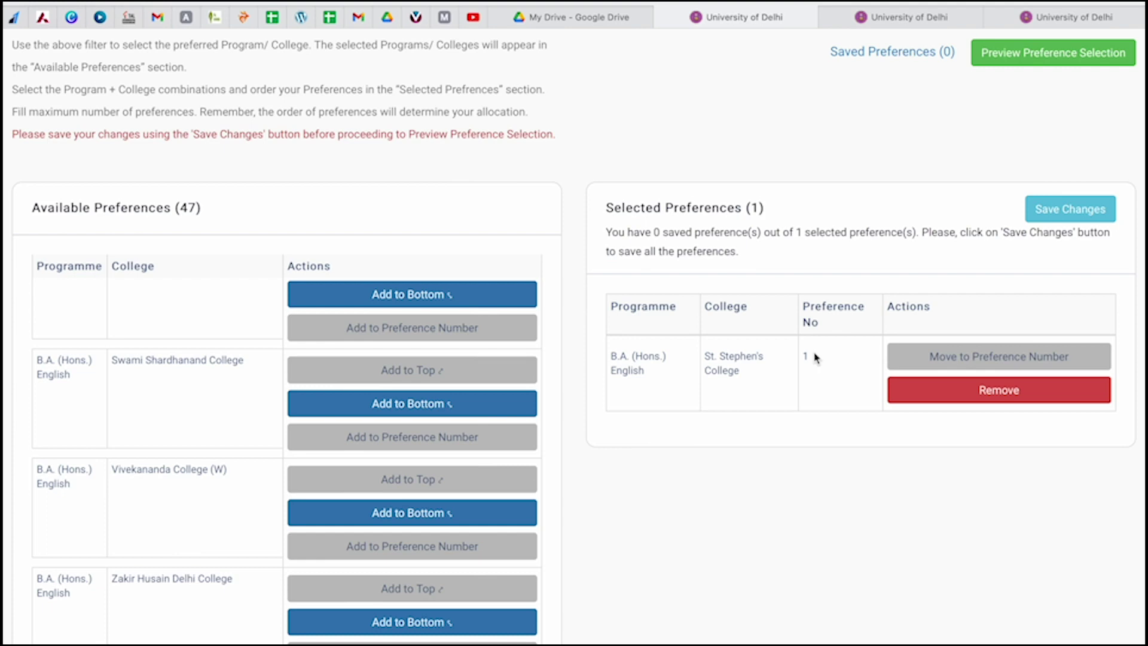
# Step: Add B.A. (Hons.) English at Miranda House (W) as preference number 2
pyautogui.scroll(-1, 203, 615)
pyautogui.scroll(-5, 203, 615)
pyautogui.scroll(-3, 196, 456)
pyautogui.scroll(10, 196, 456)
pyautogui.scroll(8, 201, 313)
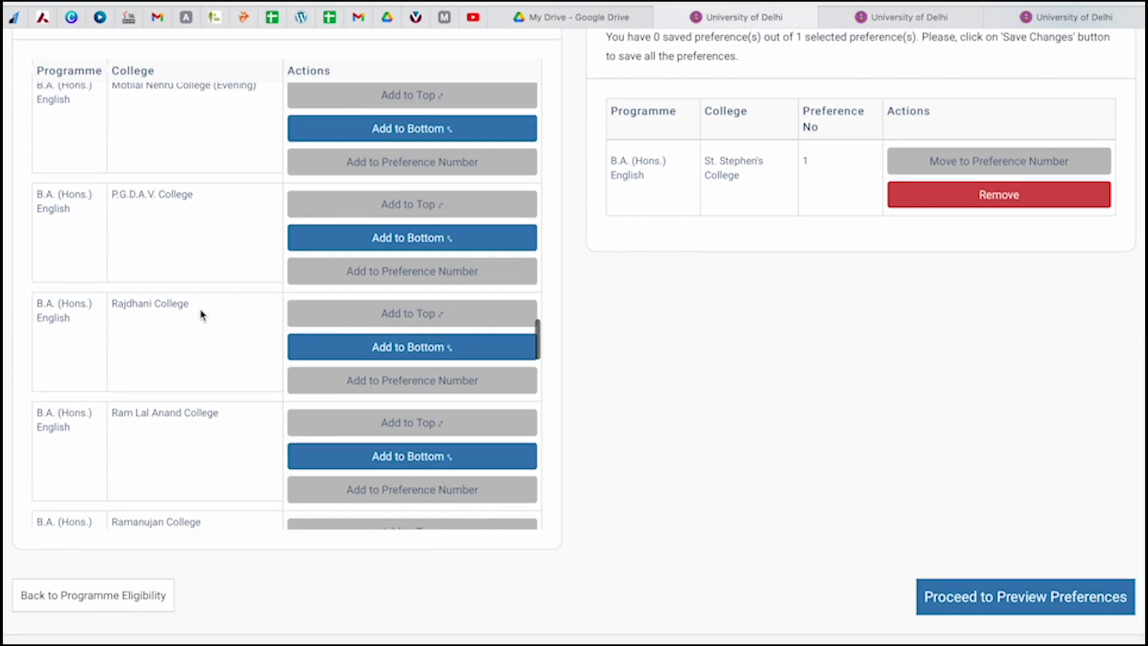
pyautogui.scroll(6, 202, 314)
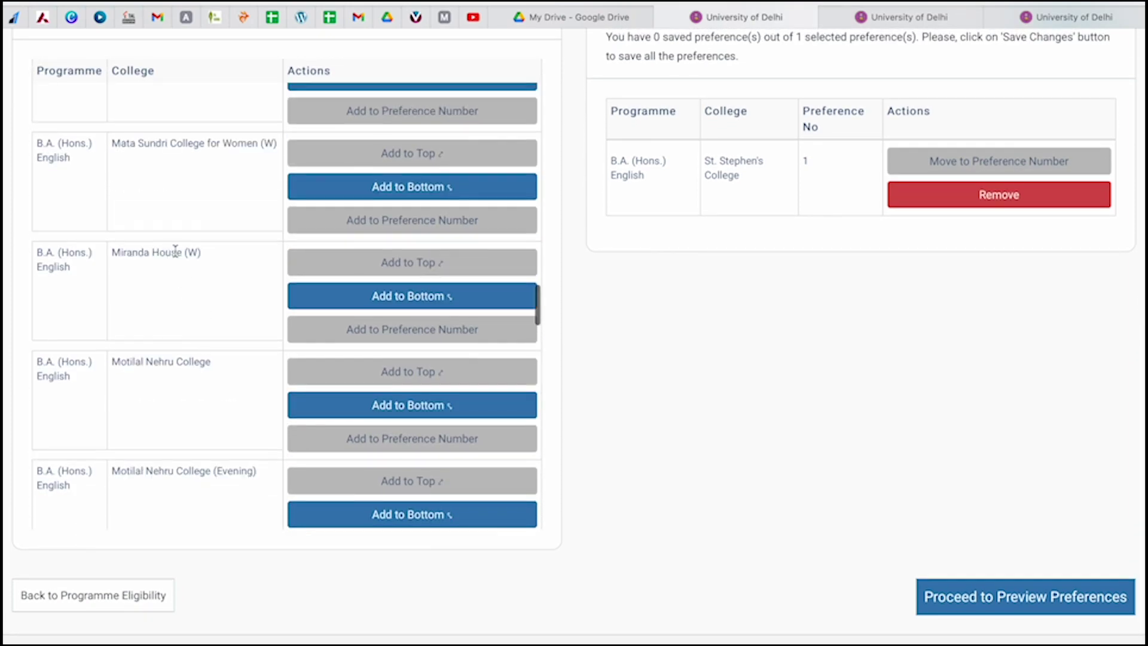
pyautogui.click(324, 330)
pyautogui.write('2')
pyautogui.click(721, 367)
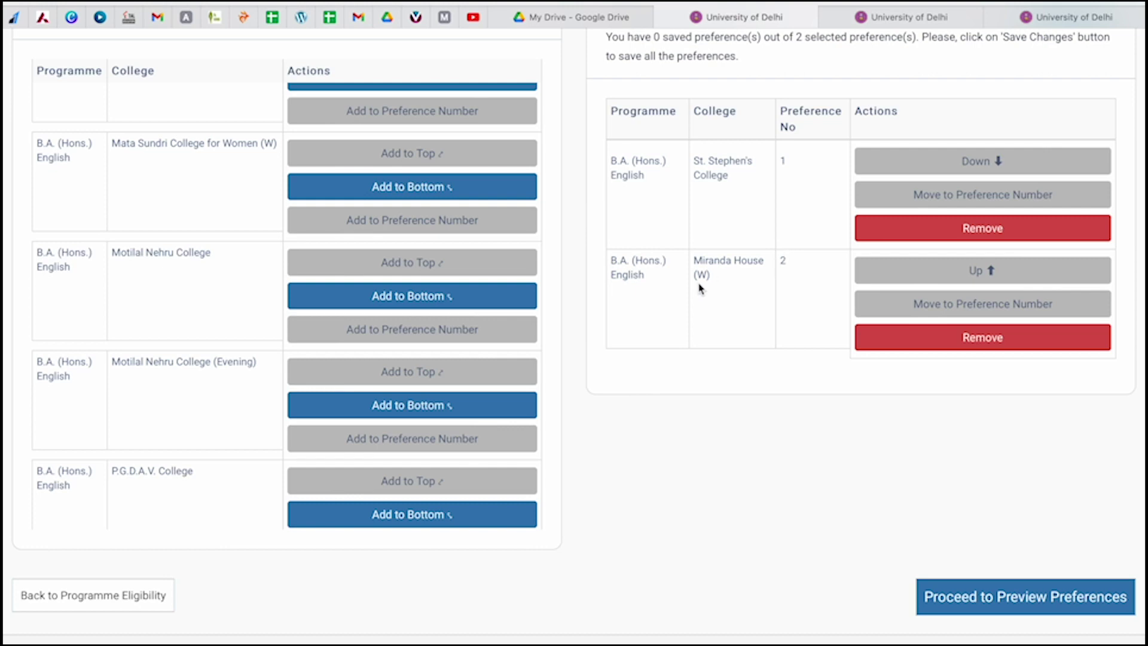
# Step: Add B.A. (Hons.) English at Hindu College as preference number 3
pyautogui.scroll(10, 167, 393)
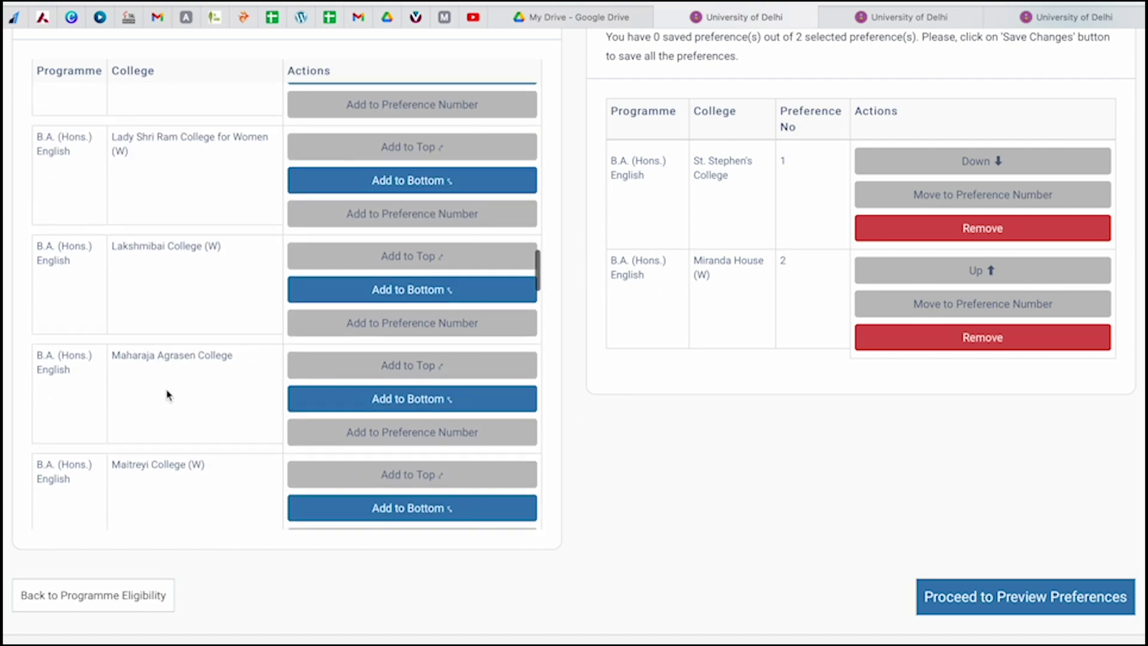
pyautogui.scroll(10, 167, 395)
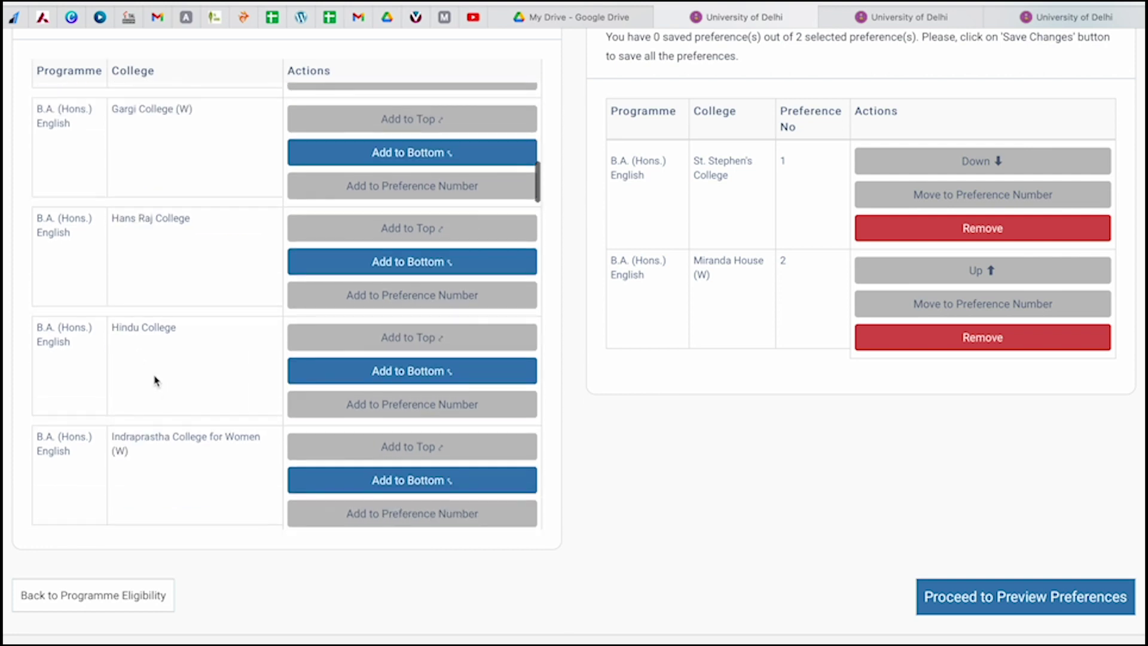
pyautogui.click(325, 404)
pyautogui.write('3')
pyautogui.click(720, 367)
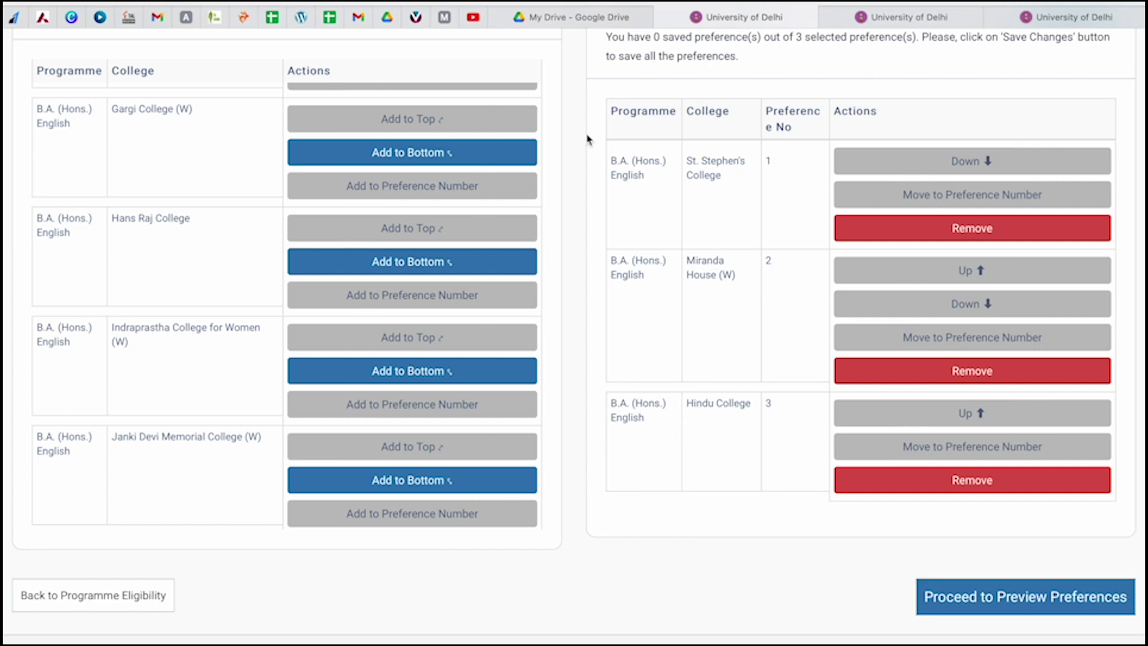
# Step: Check the ranked college document in Google Drive, and add B.A. (Hons.) English at Lady Shri Ram College for Women (W) as preference number 4
pyautogui.click(578, 19)
pyautogui.scroll(-3, 571, 343)
pyautogui.scroll(-8, 577, 347)
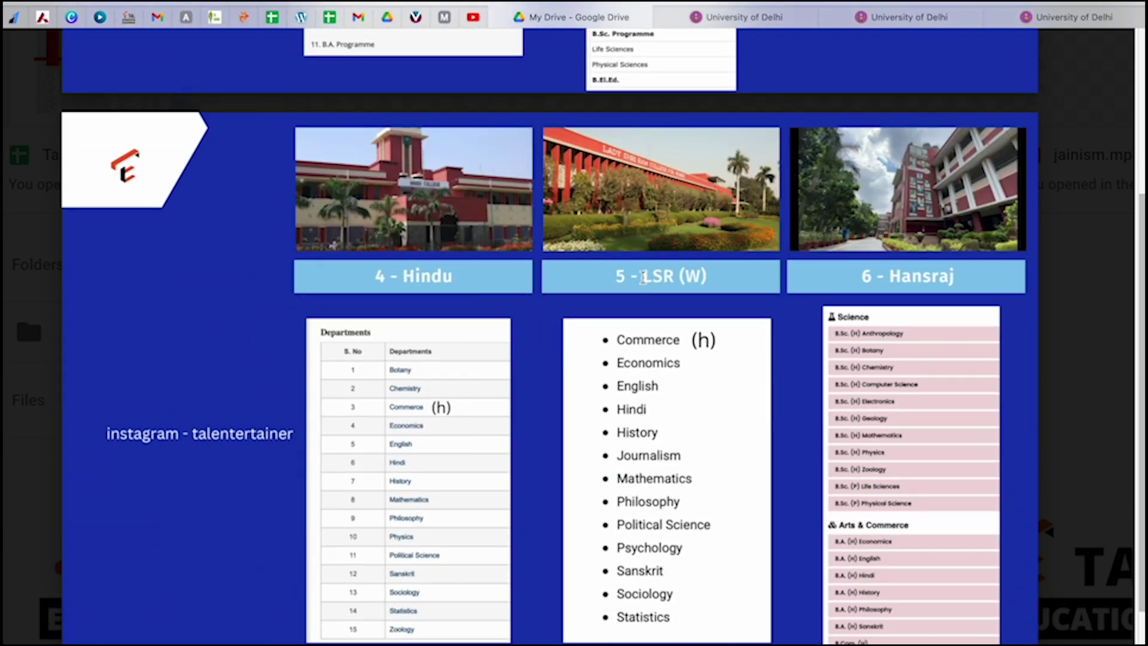
pyautogui.click(748, 17)
pyautogui.scroll(-2, 269, 431)
pyautogui.scroll(-5, 245, 418)
pyautogui.scroll(4, 245, 416)
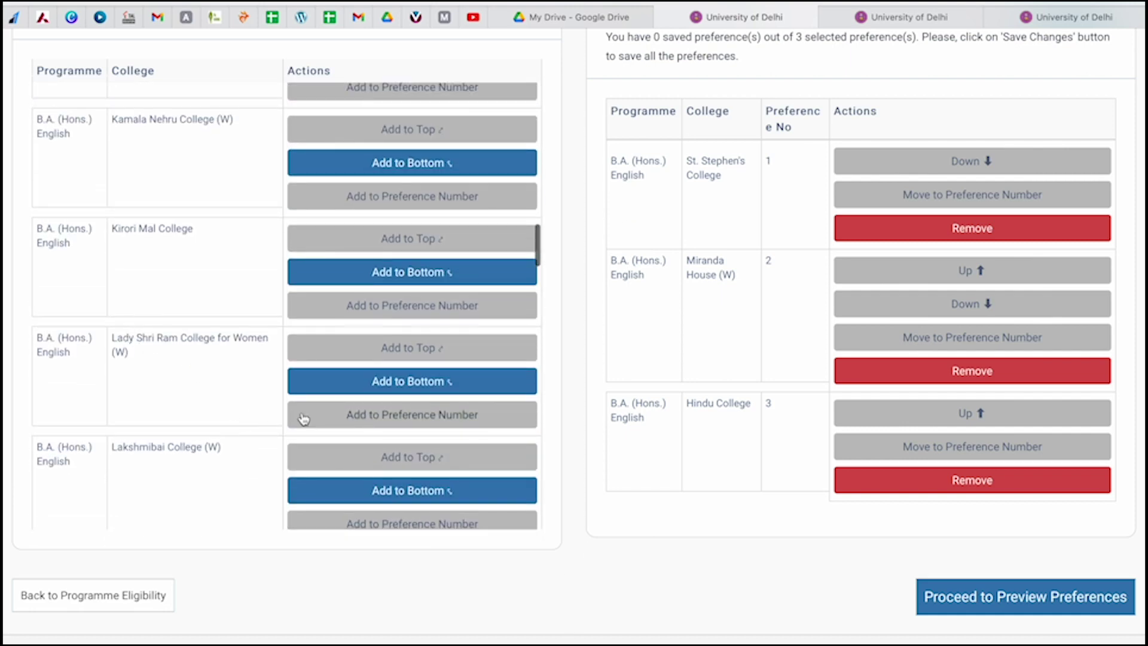
pyautogui.click(324, 423)
pyautogui.write('4')
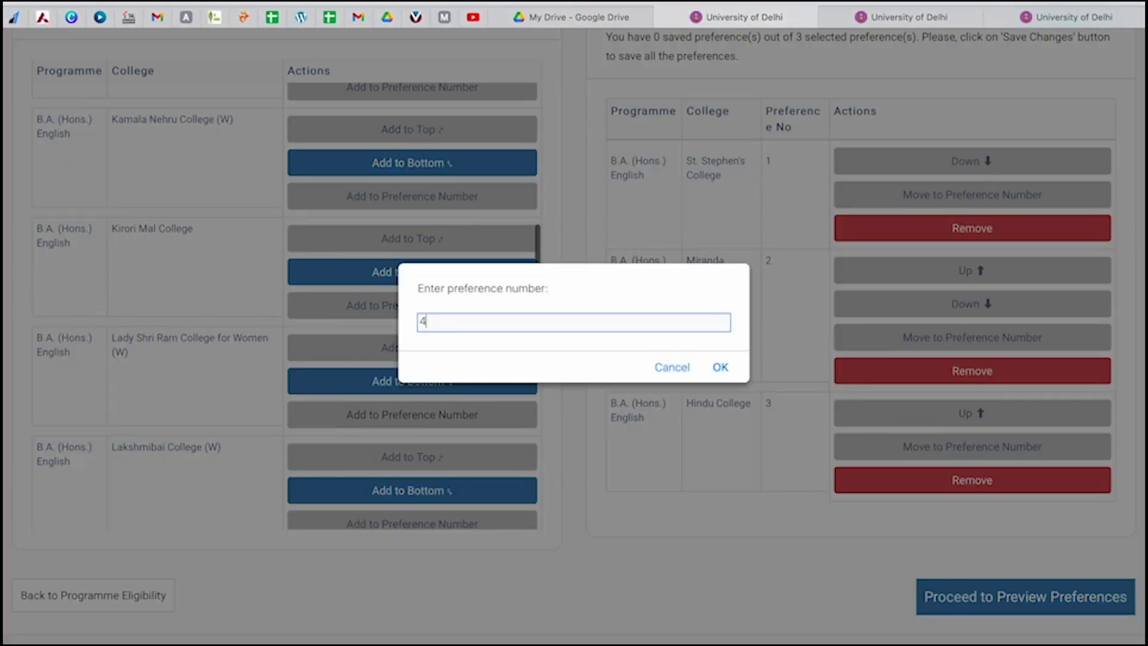
pyautogui.press('Return')
pyautogui.scroll(-3, 765, 431)
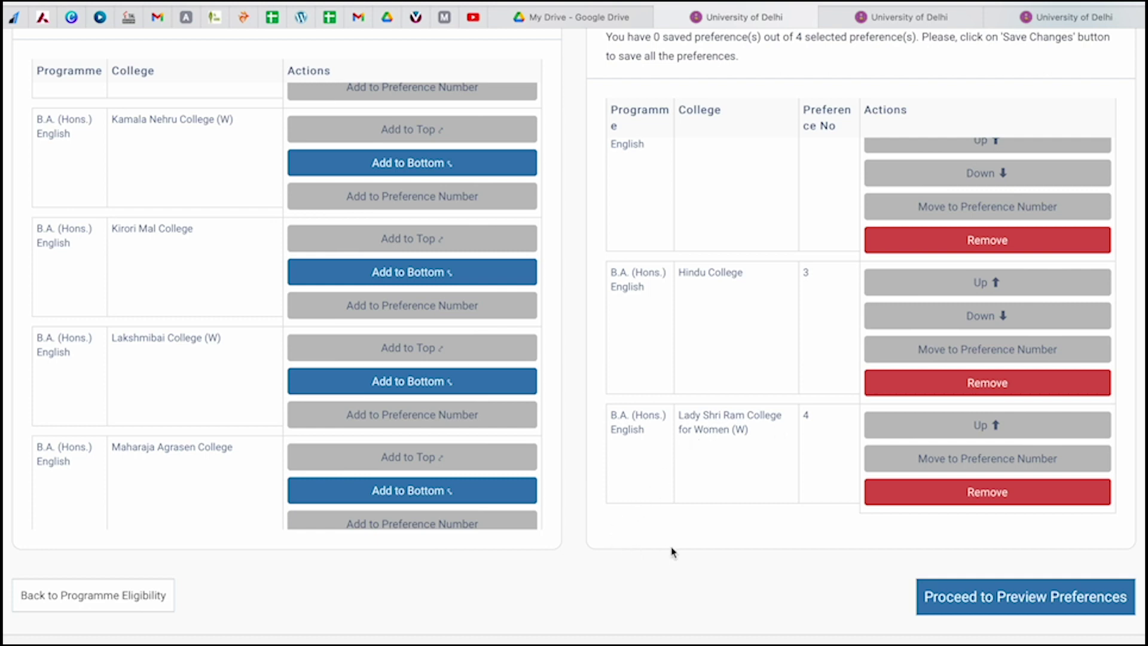
# Step: Browse the programme options in the advanced filter and filter the available preferences by B.A. (Hons.) Geography
pyautogui.scroll(10, 671, 550)
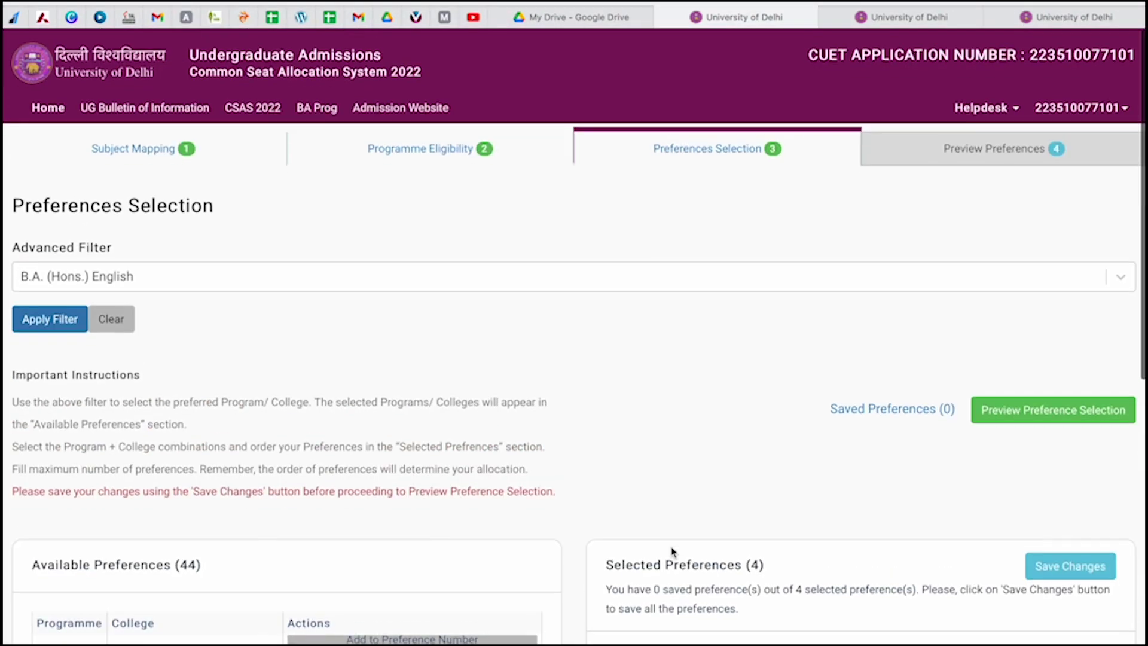
pyautogui.click(231, 272)
pyautogui.scroll(-15, 189, 394)
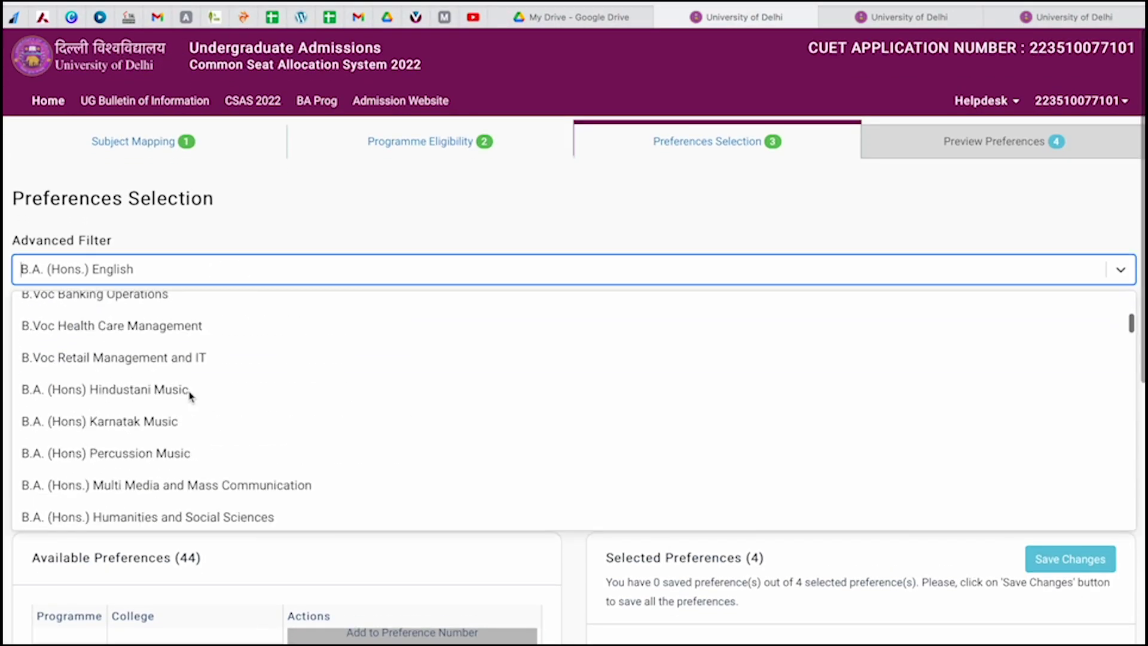
pyautogui.scroll(-3, 189, 396)
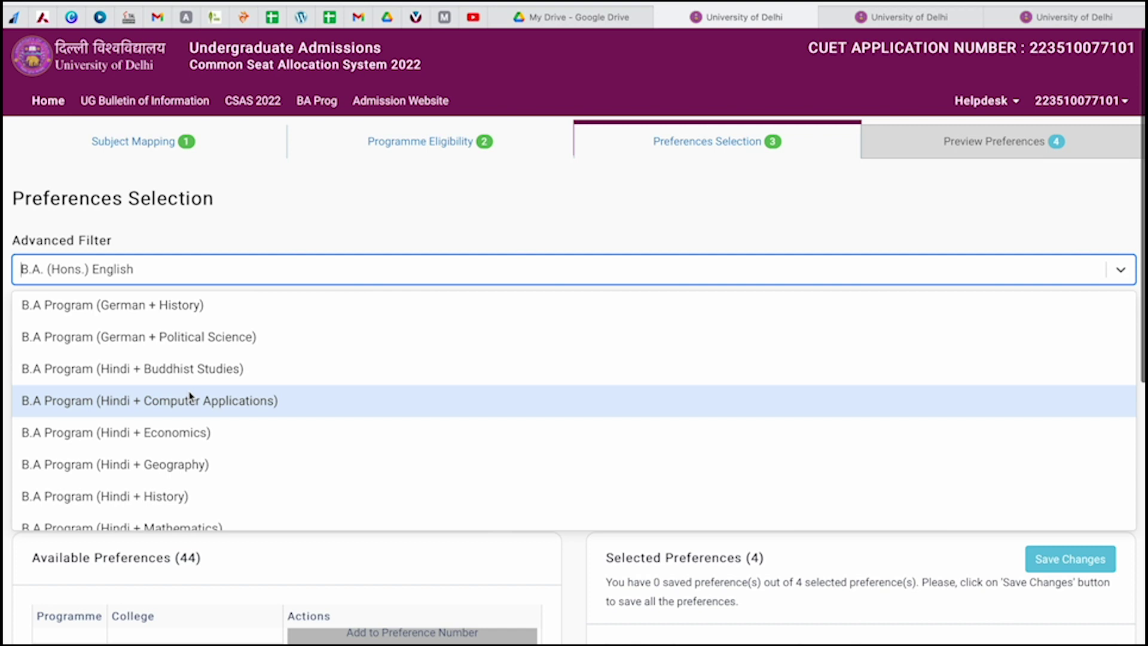
pyautogui.scroll(-10, 190, 395)
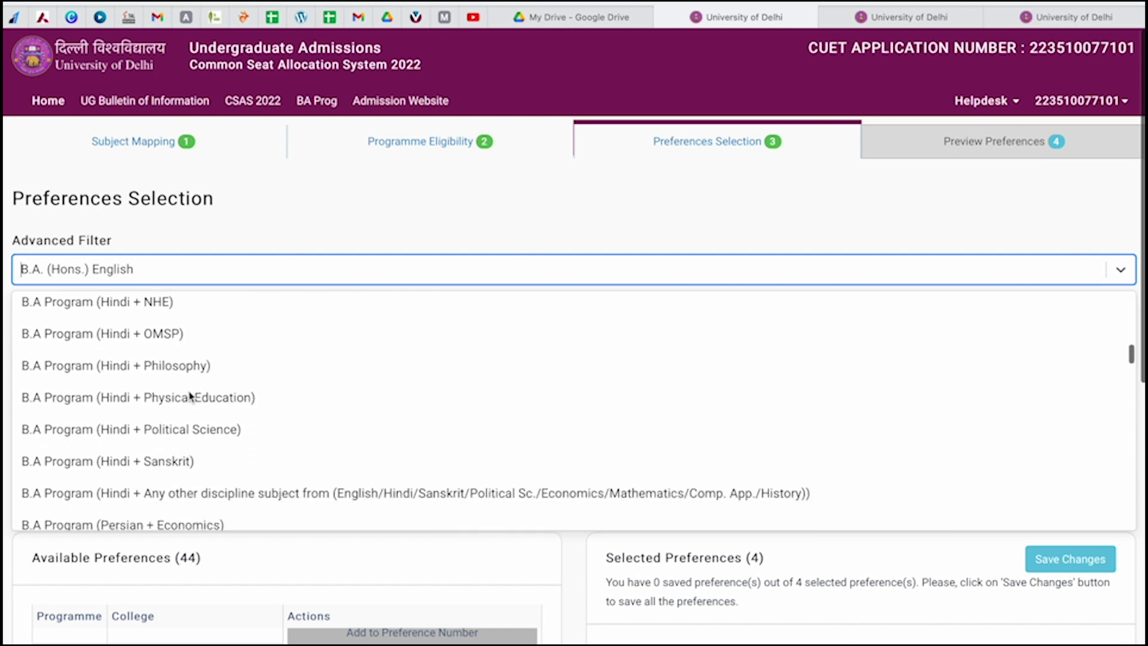
pyautogui.scroll(-12, 189, 396)
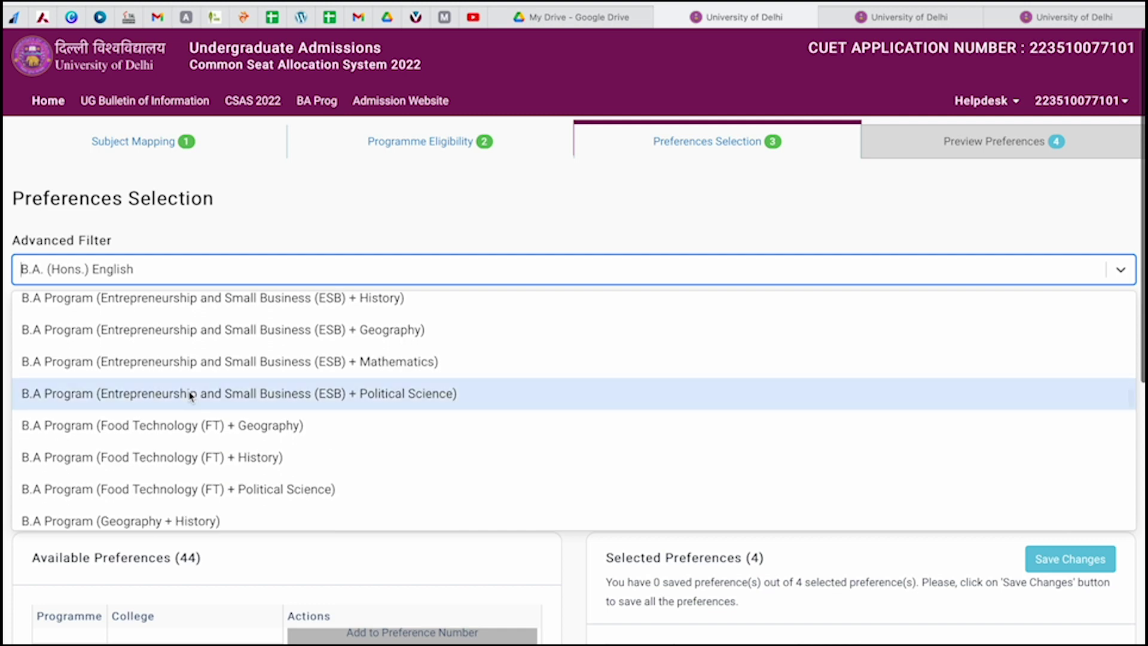
pyautogui.scroll(20, 189, 396)
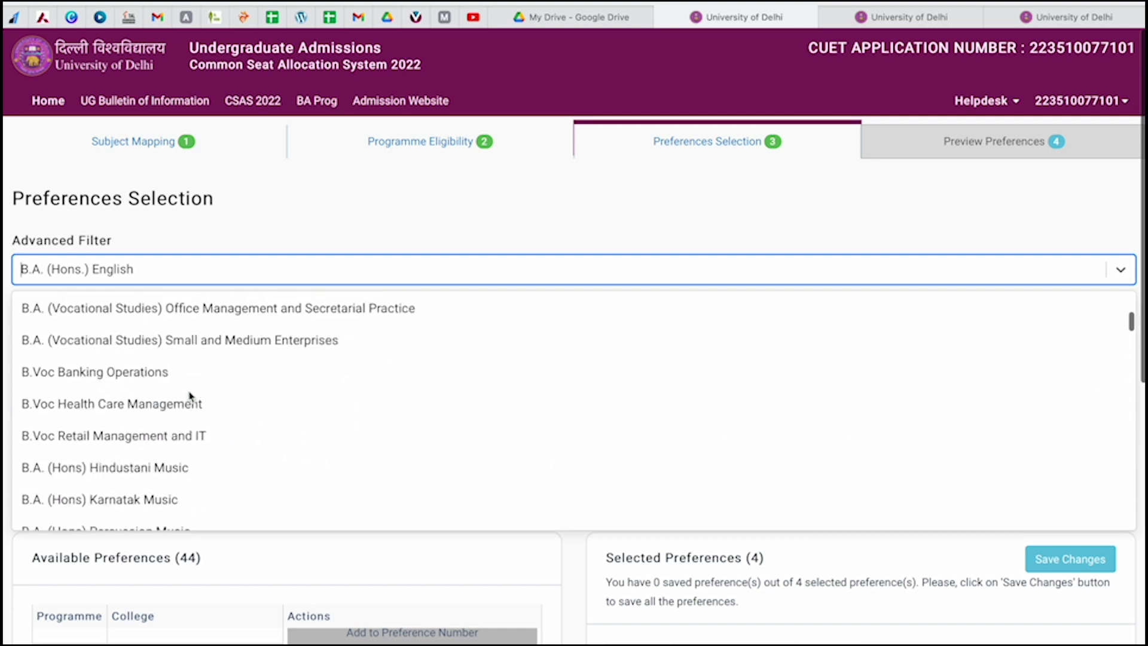
pyautogui.scroll(5, 189, 396)
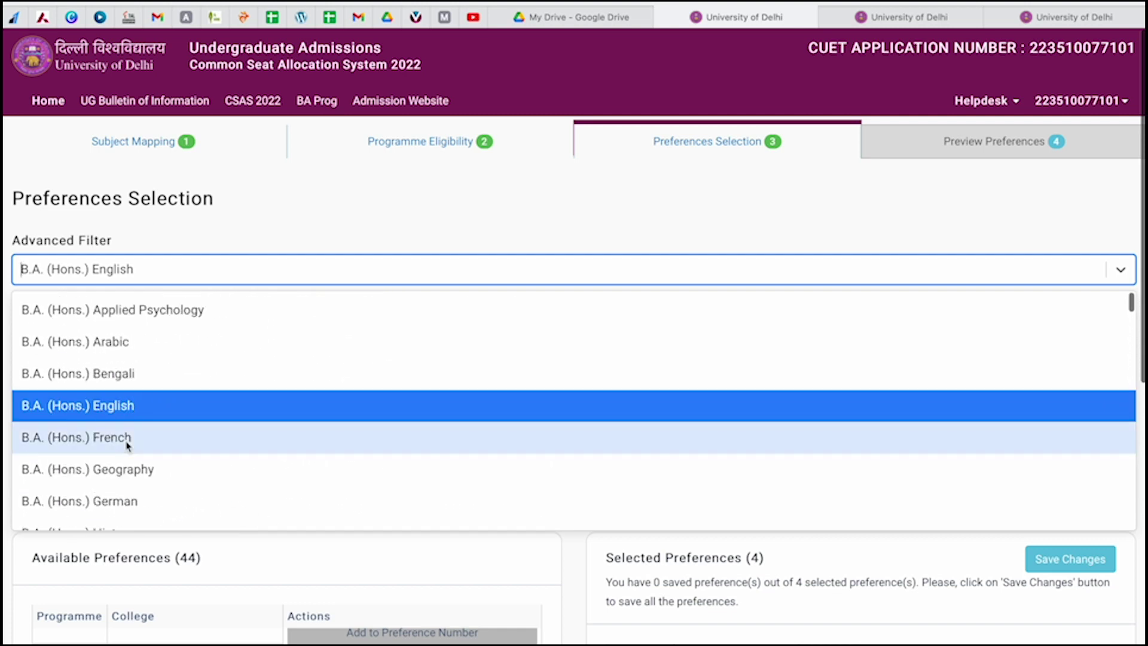
pyautogui.scroll(-3, 125, 443)
pyautogui.click(163, 399)
pyautogui.click(38, 312)
# Step: Add B.A. (Hons.) Geography at Kirori Mal College as preference number 5
pyautogui.scroll(-3, 195, 496)
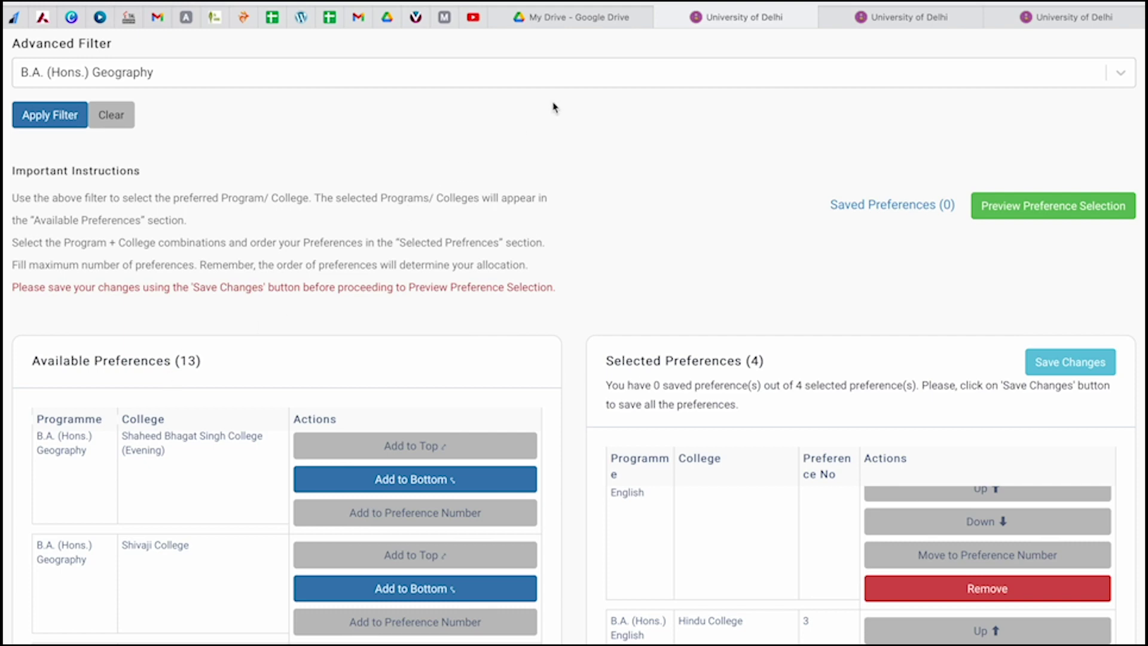
pyautogui.scroll(-5, 213, 532)
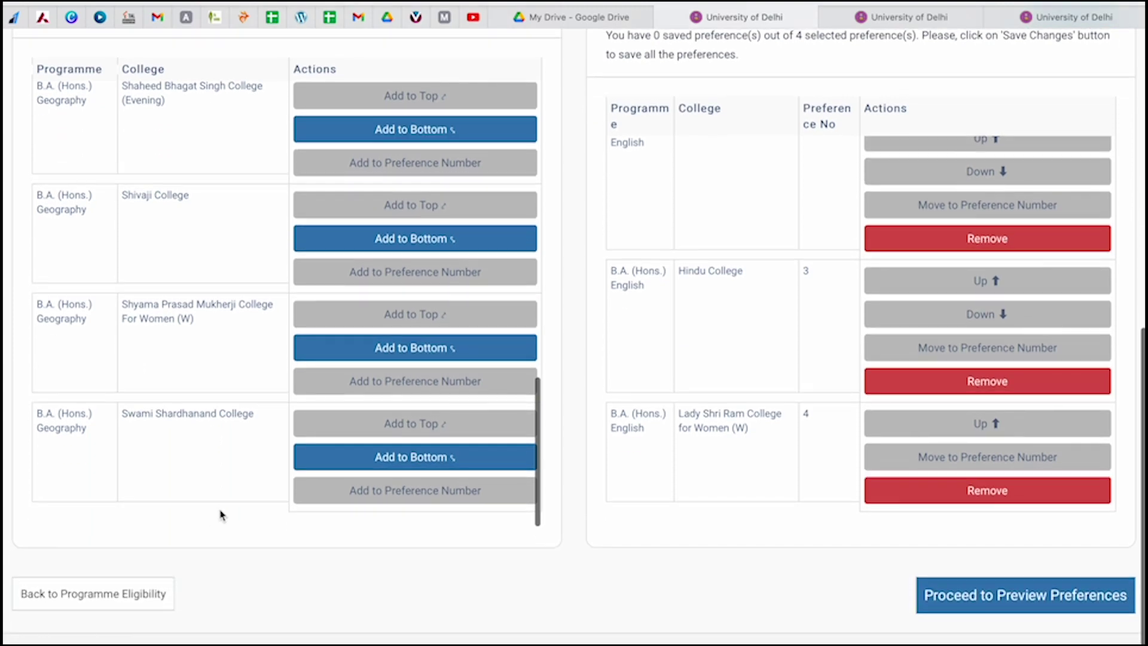
pyautogui.scroll(6, 225, 332)
pyautogui.scroll(3, 224, 332)
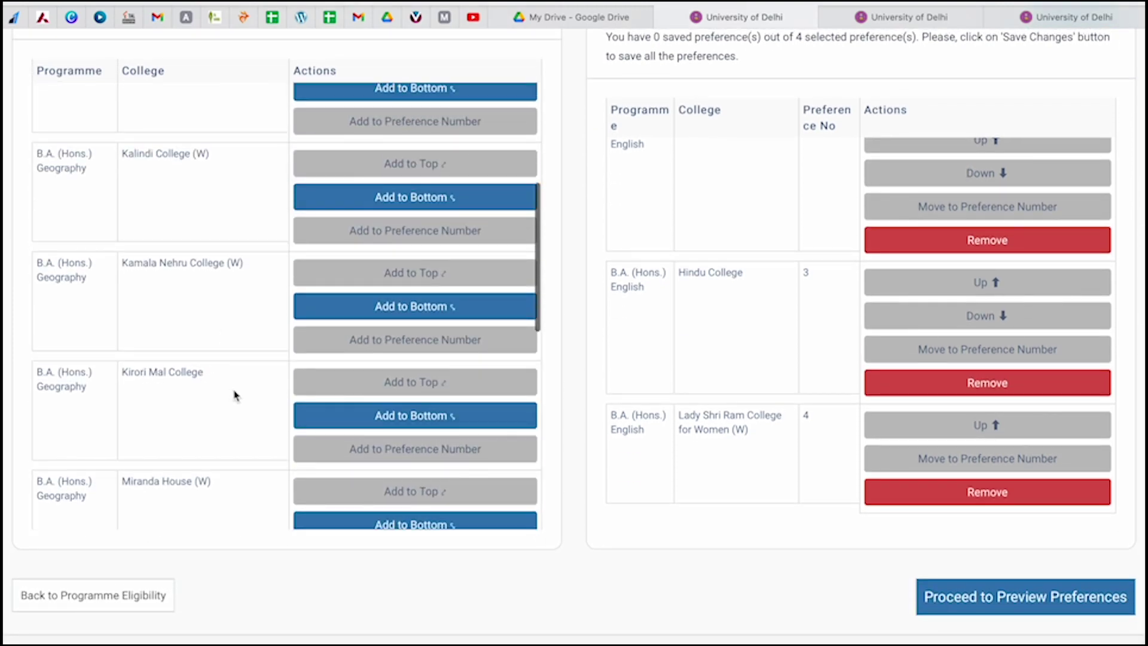
pyautogui.click(343, 459)
pyautogui.click(668, 369)
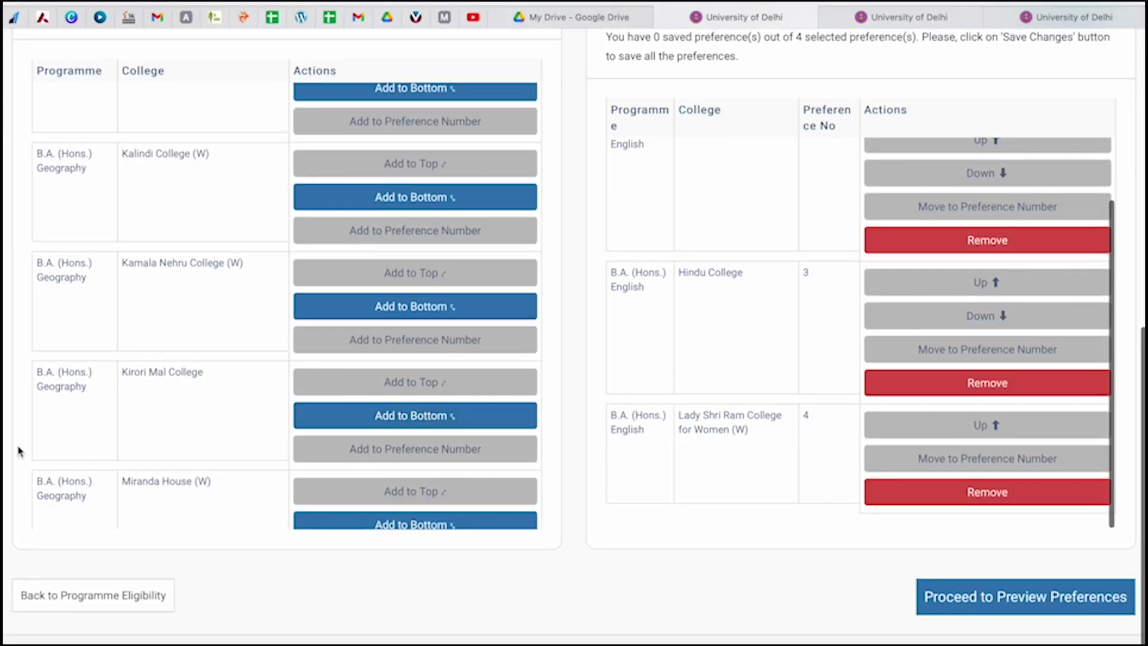
pyautogui.click(330, 459)
pyautogui.write('5')
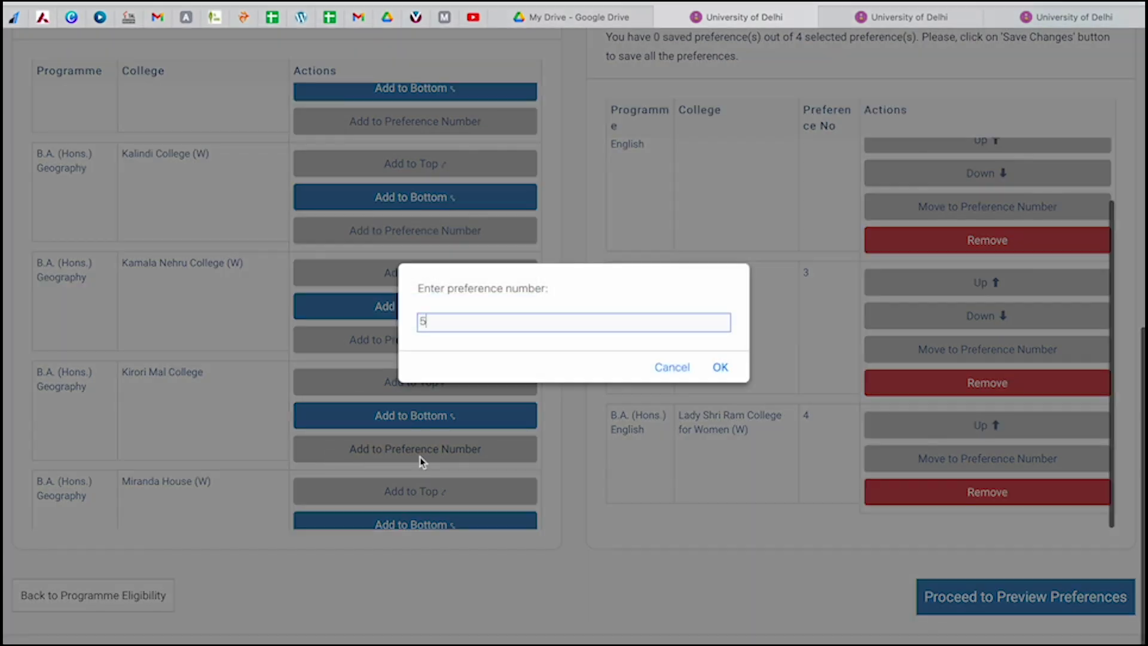
pyautogui.click(720, 367)
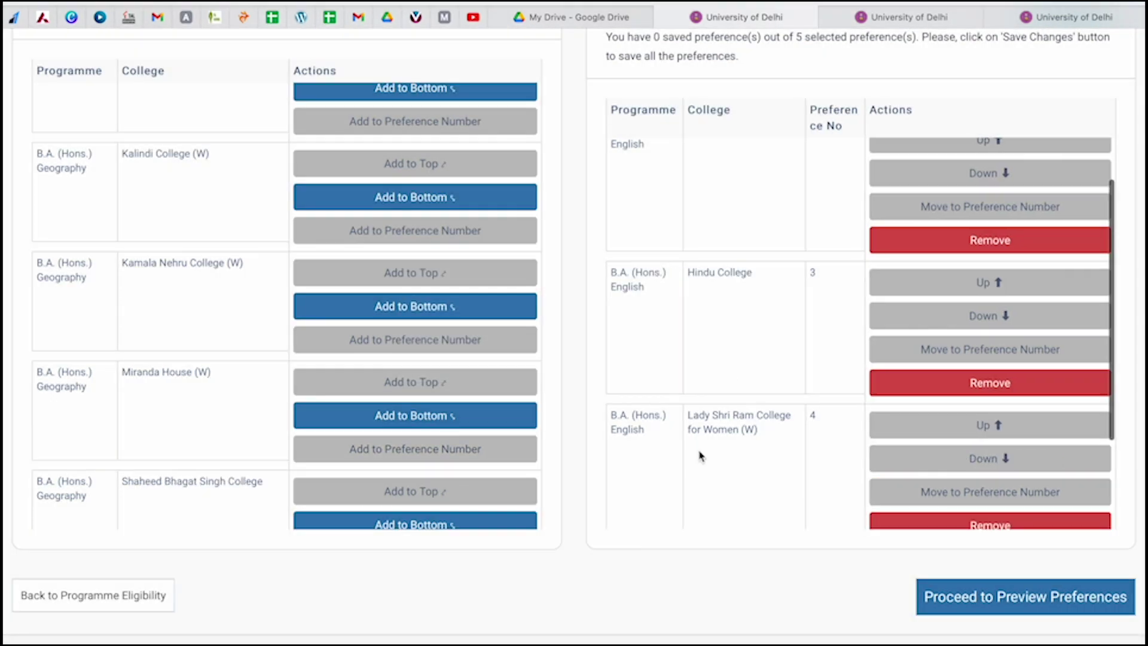
pyautogui.scroll(-3, 699, 456)
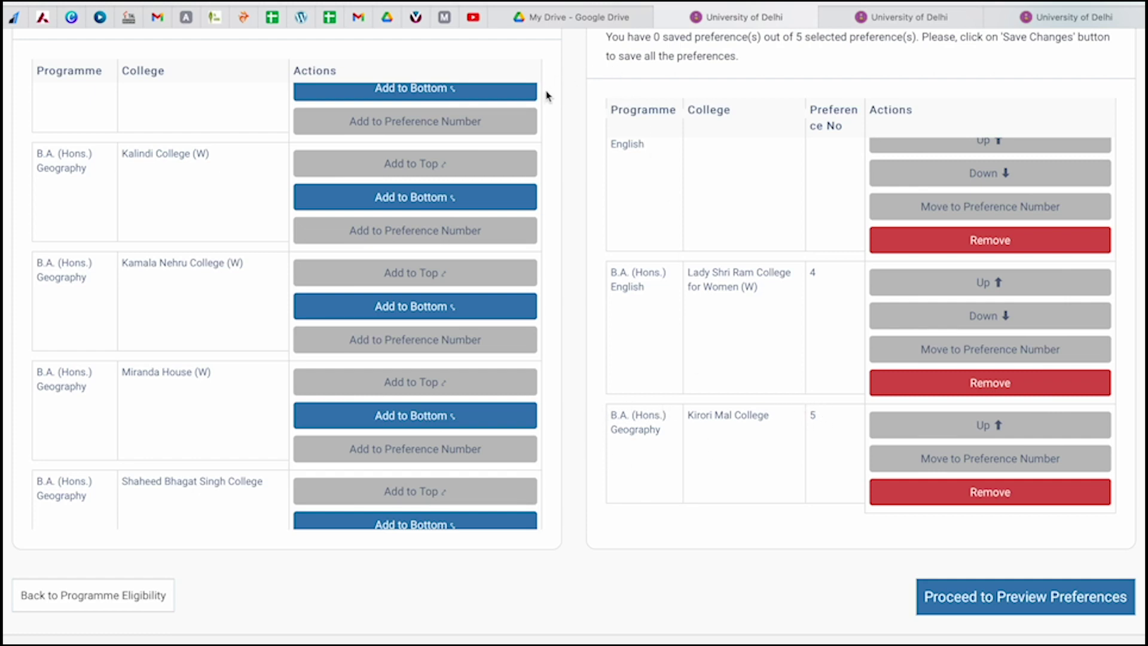
# Step: Switch to the ranked college document in Google Drive and compare the courses offered by the top-ranked colleges
pyautogui.click(572, 19)
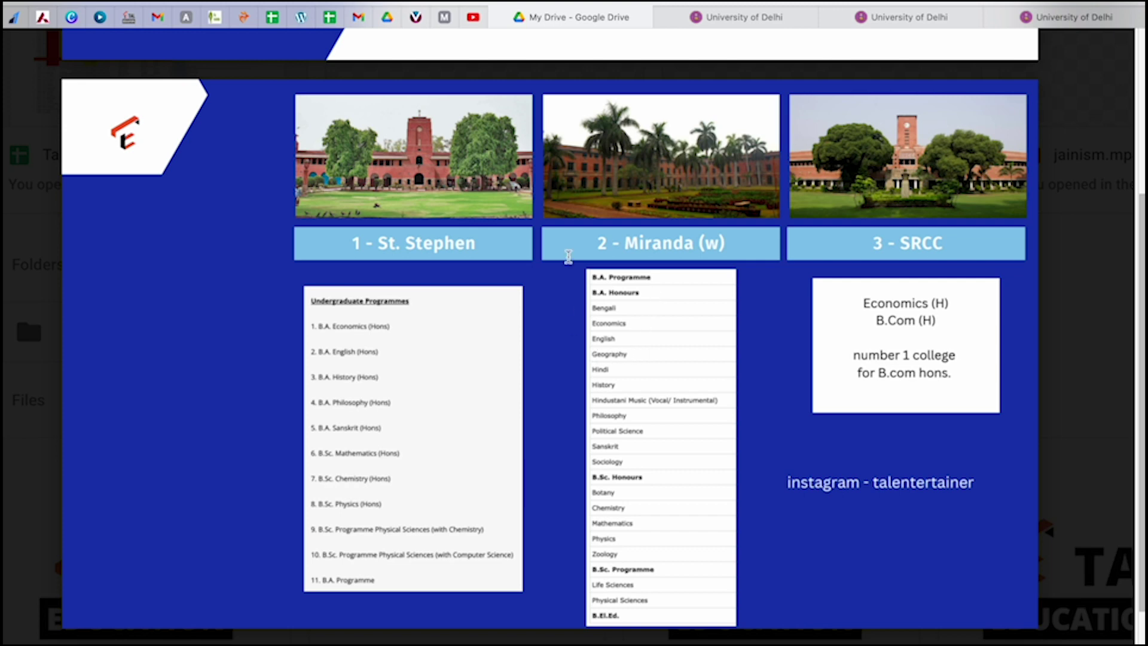
pyautogui.scroll(-5, 817, 407)
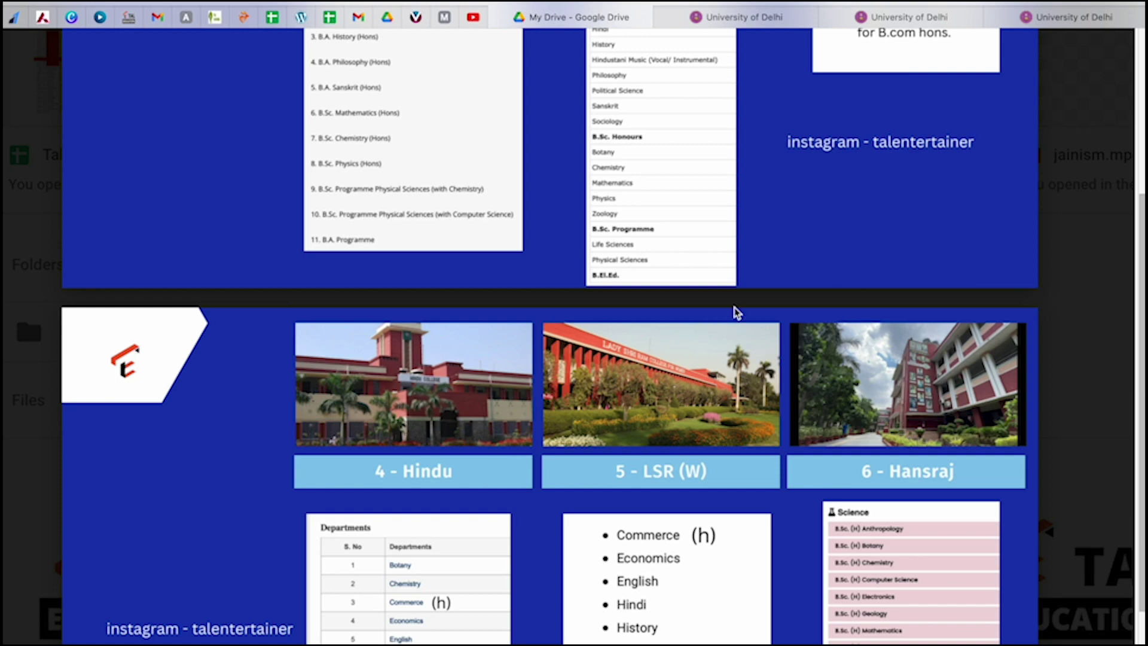
pyautogui.scroll(2, 735, 308)
pyautogui.scroll(2, 736, 306)
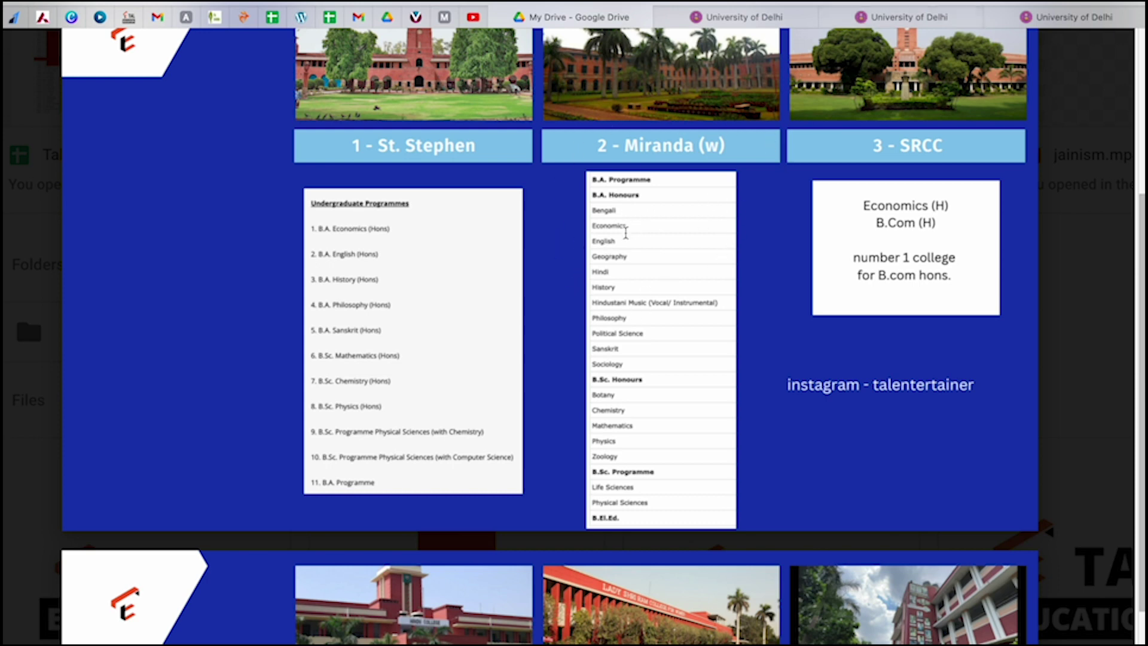
# Step: Switch back to the University of Delhi preference form and review the order of the selected preferences
pyautogui.click(741, 24)
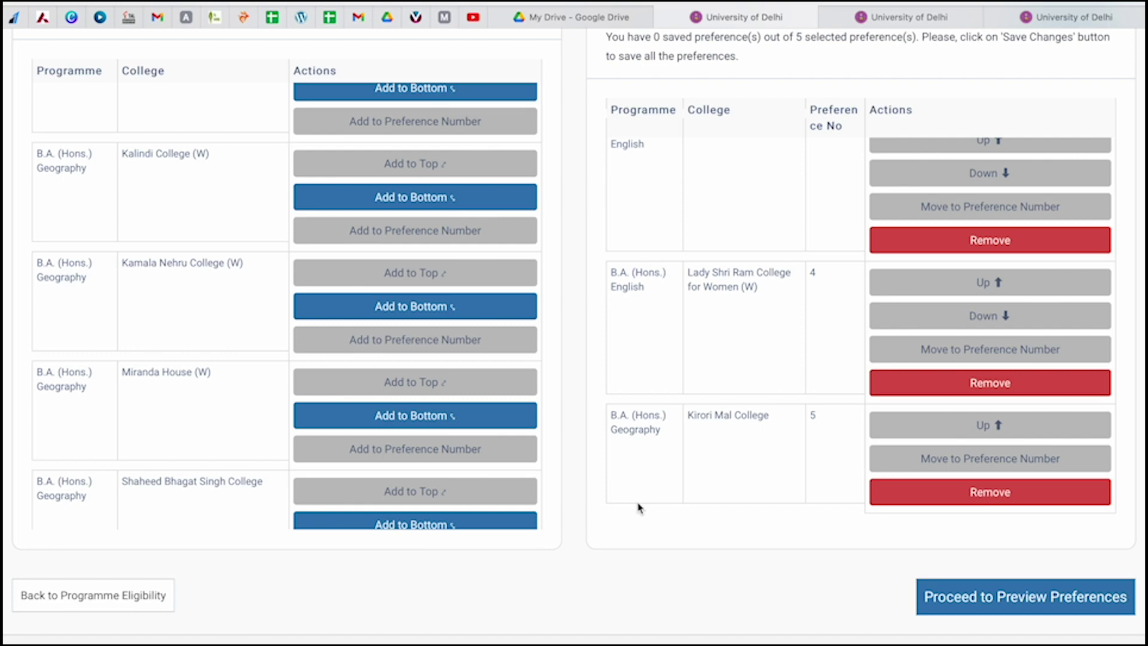
pyautogui.scroll(10, 638, 508)
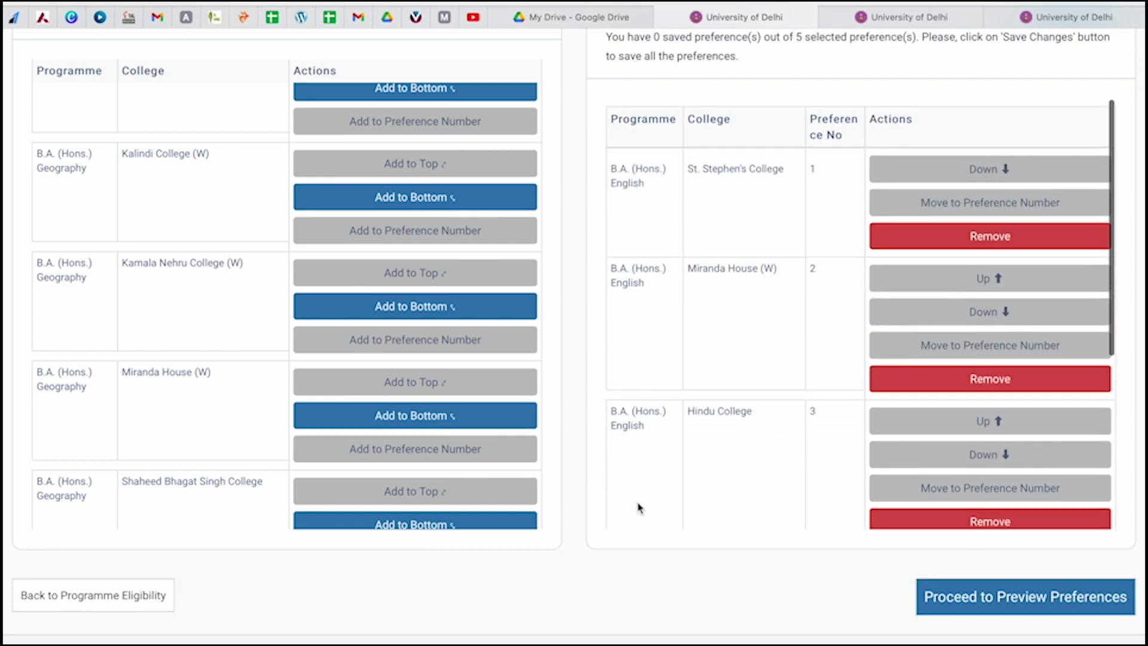
pyautogui.scroll(3, 586, 435)
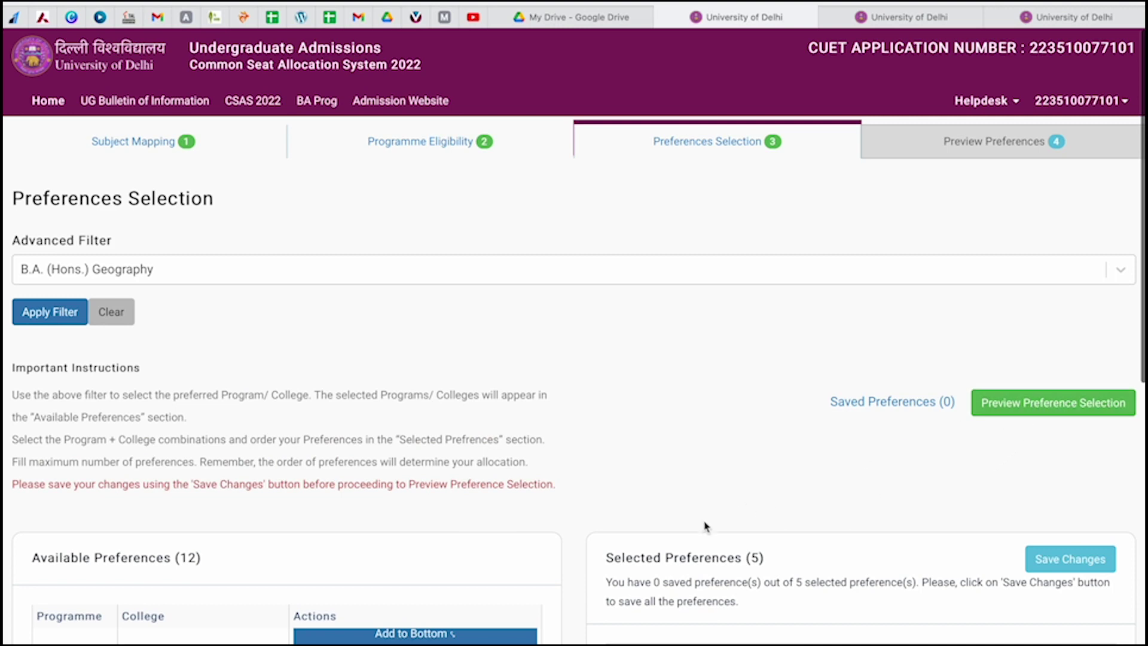
pyautogui.scroll(-4, 574, 590)
pyautogui.scroll(-5, 572, 590)
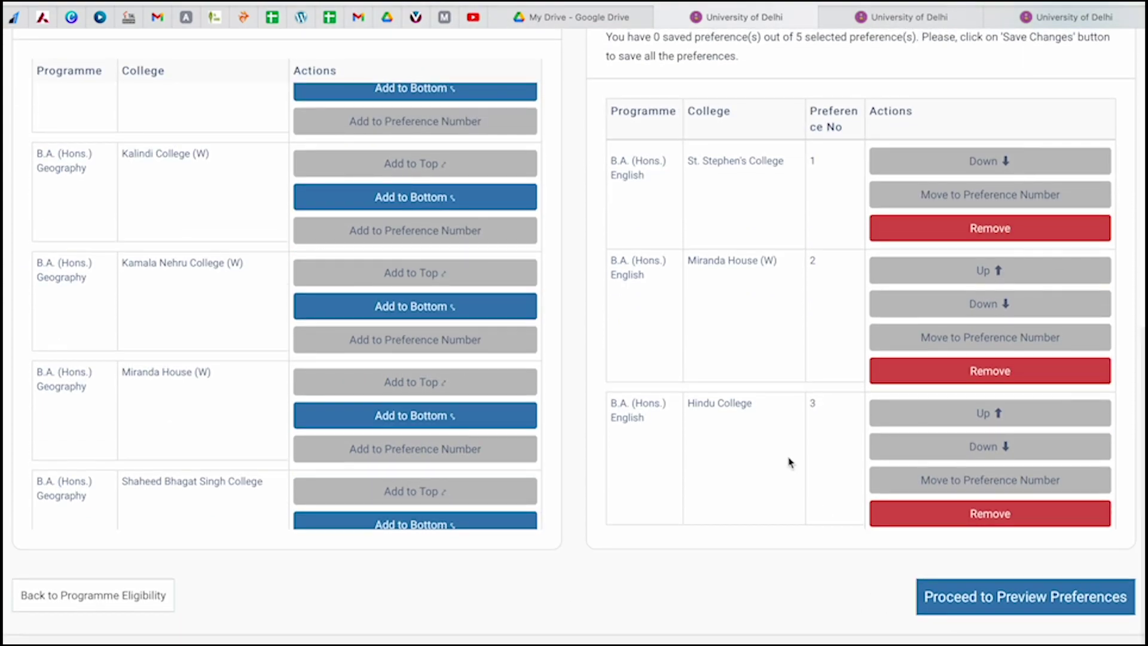
pyautogui.scroll(9, 790, 462)
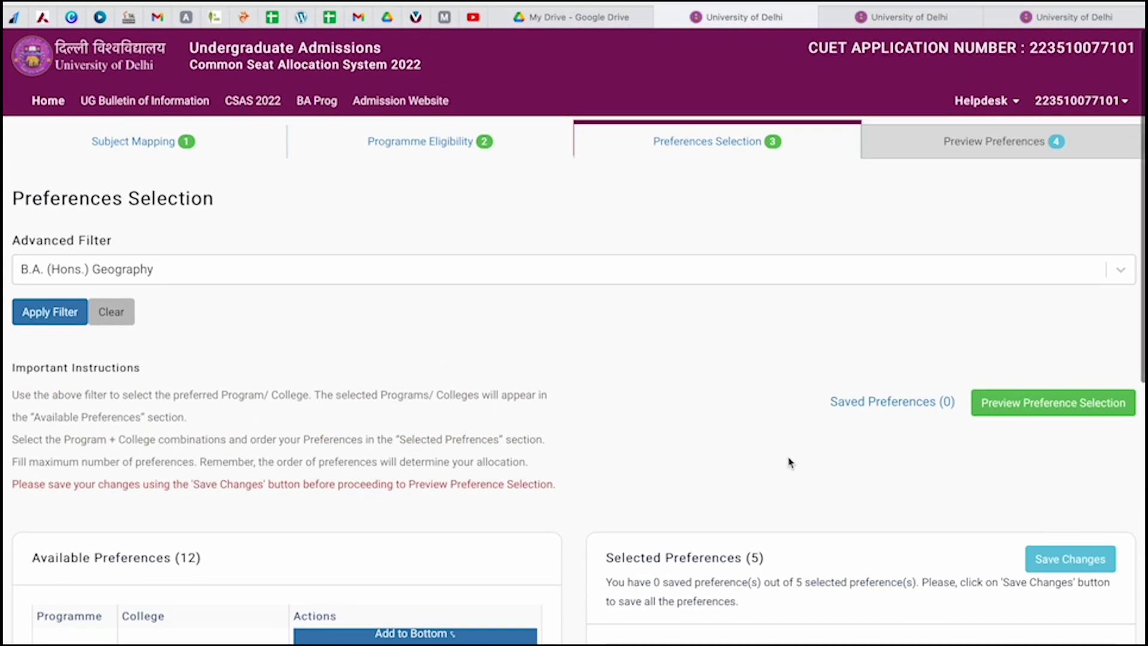